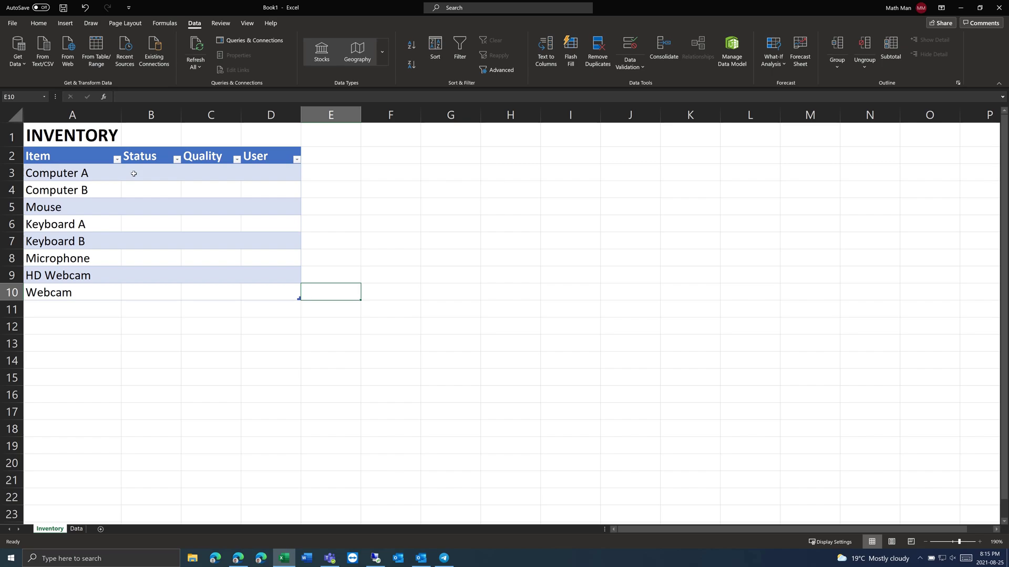
# Try out selections across the Inventory table's item, Status, Quality and User cells.
pyautogui.moveTo(134, 174); pyautogui.dragTo(276, 288)
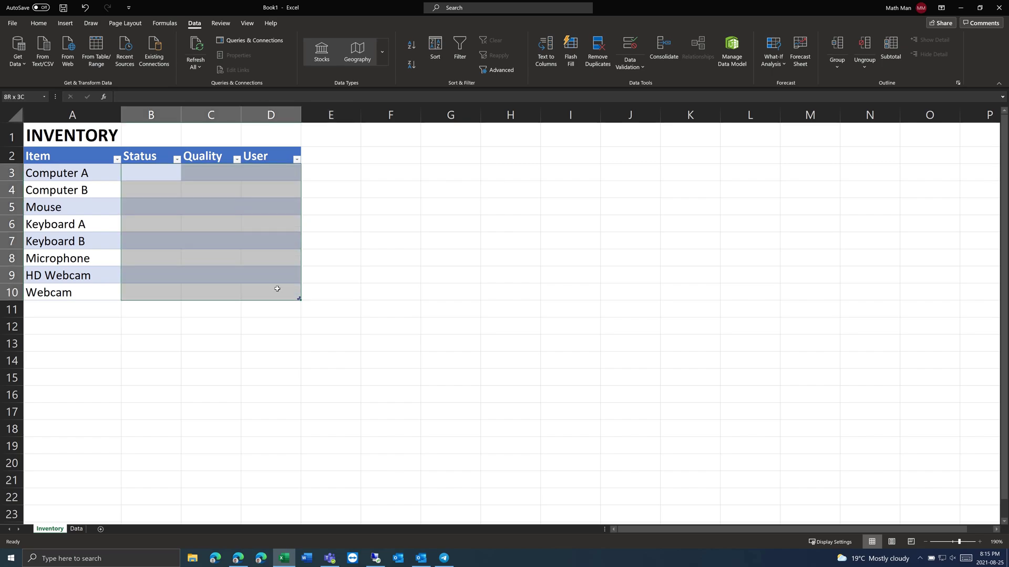
pyautogui.click(319, 289)
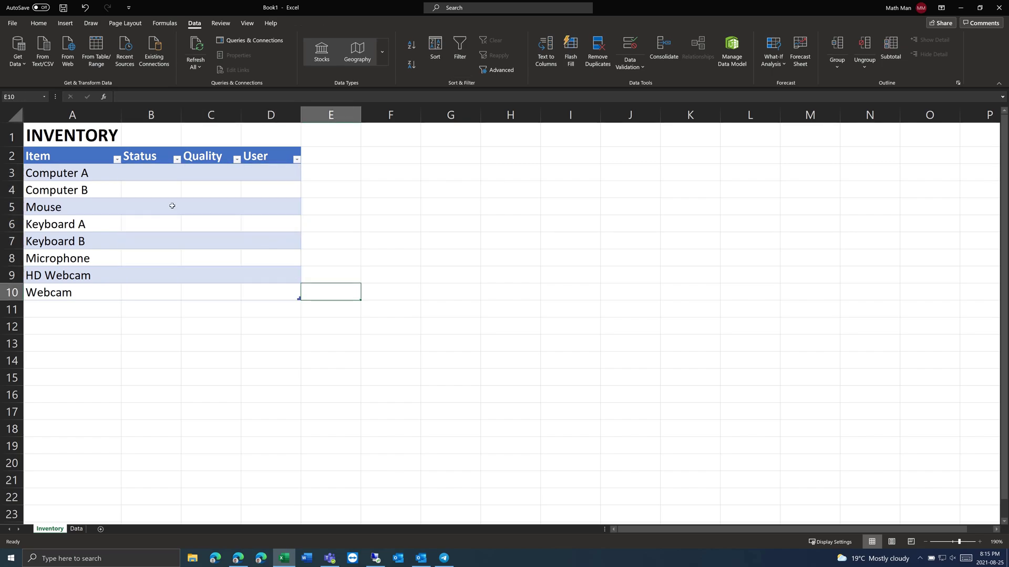
pyautogui.click(158, 177)
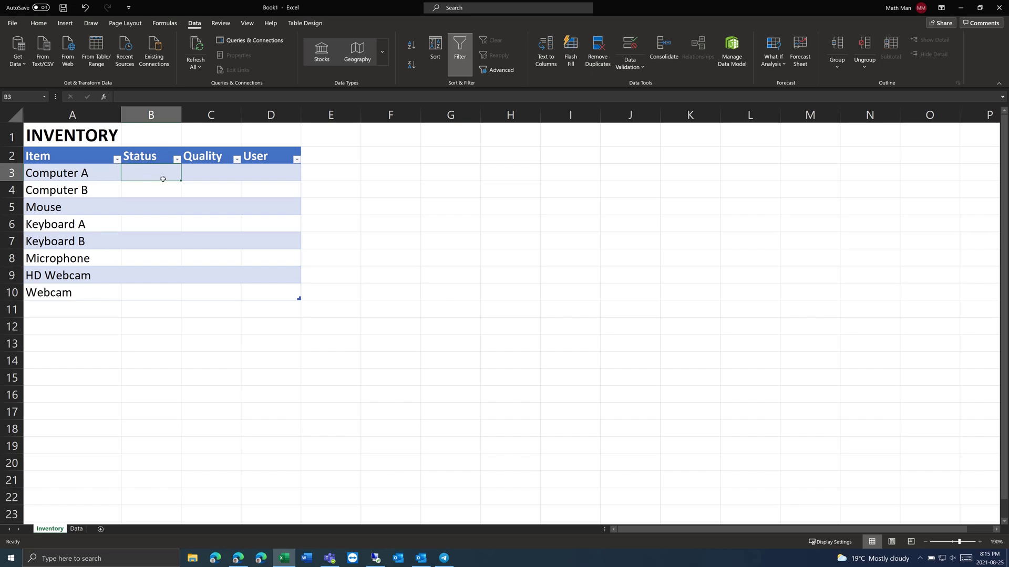
pyautogui.click(197, 174)
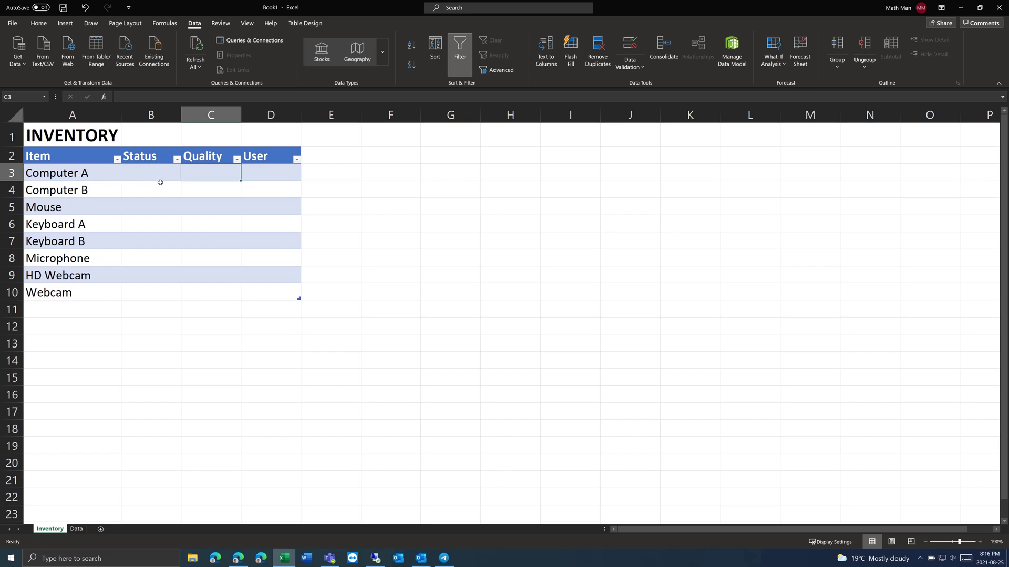
pyautogui.moveTo(78, 174); pyautogui.dragTo(74, 310)
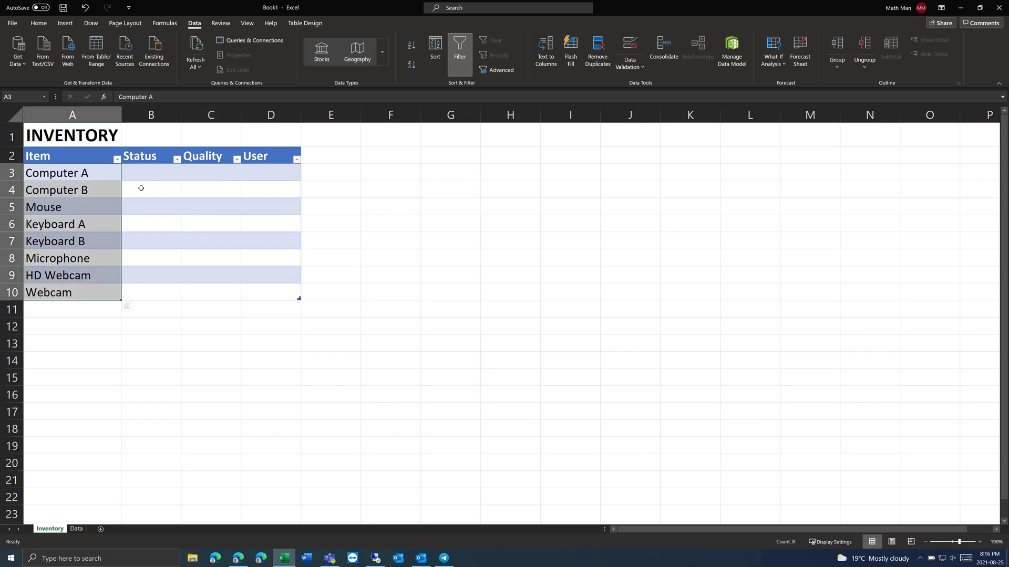
pyautogui.moveTo(151, 173); pyautogui.dragTo(151, 310)
pyautogui.click(210, 158)
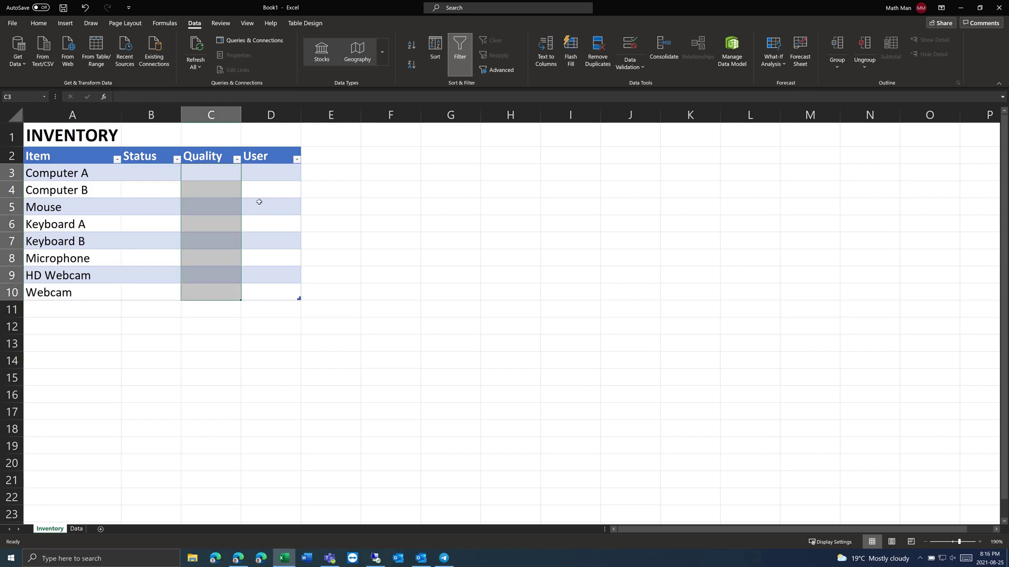
pyautogui.moveTo(269, 179); pyautogui.dragTo(270, 292)
pyautogui.click(167, 222)
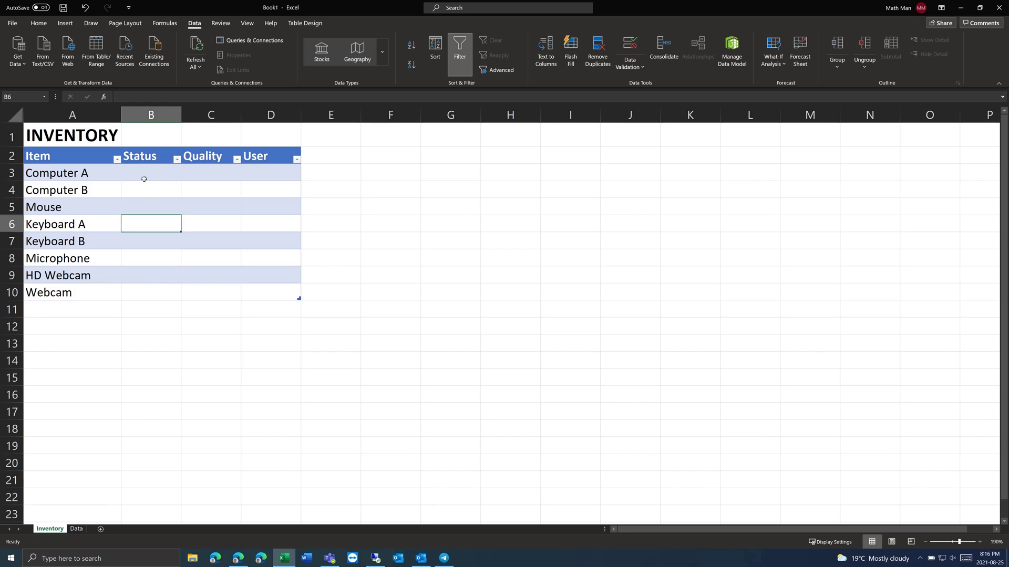
pyautogui.moveTo(145, 177); pyautogui.dragTo(152, 284)
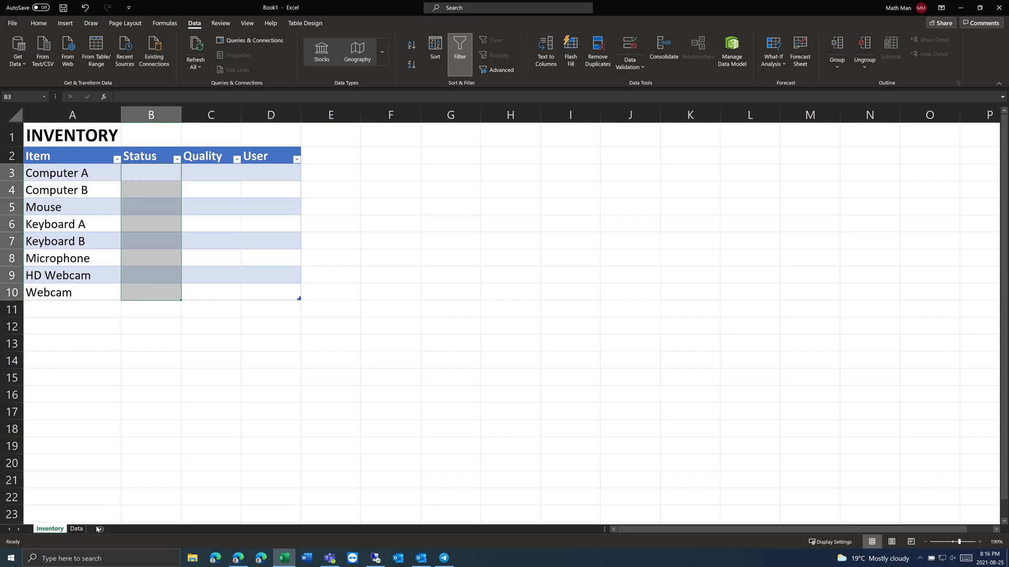
# Review the Status options, Quality options and user names on the Data sheet.
pyautogui.click(76, 529)
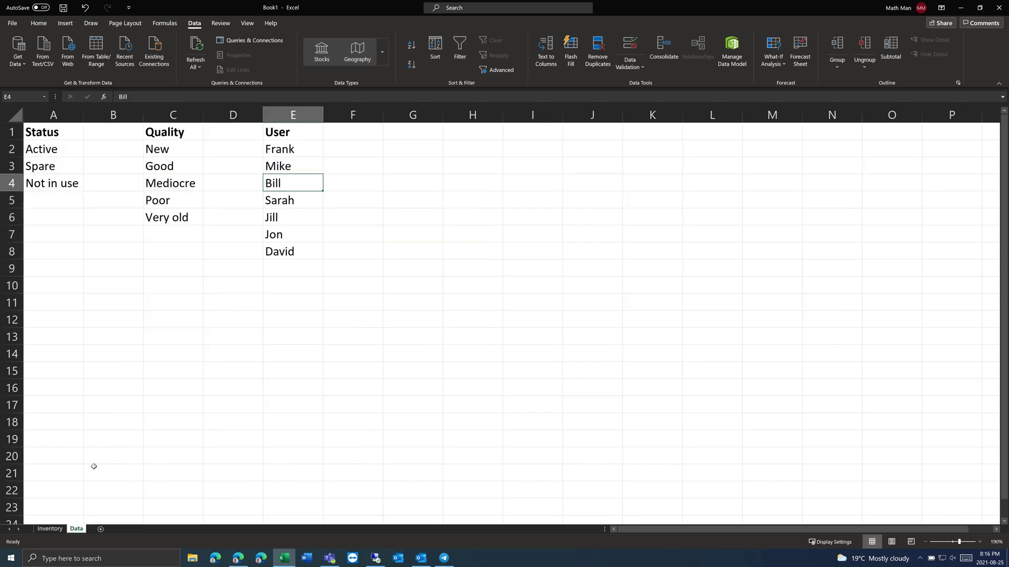
pyautogui.click(104, 216)
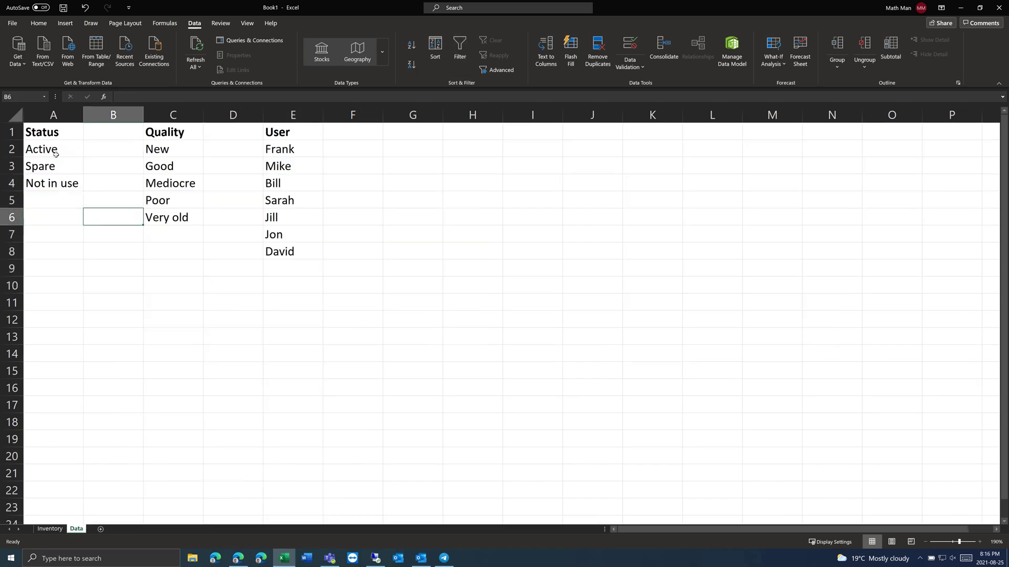
pyautogui.moveTo(55, 154); pyautogui.dragTo(52, 185)
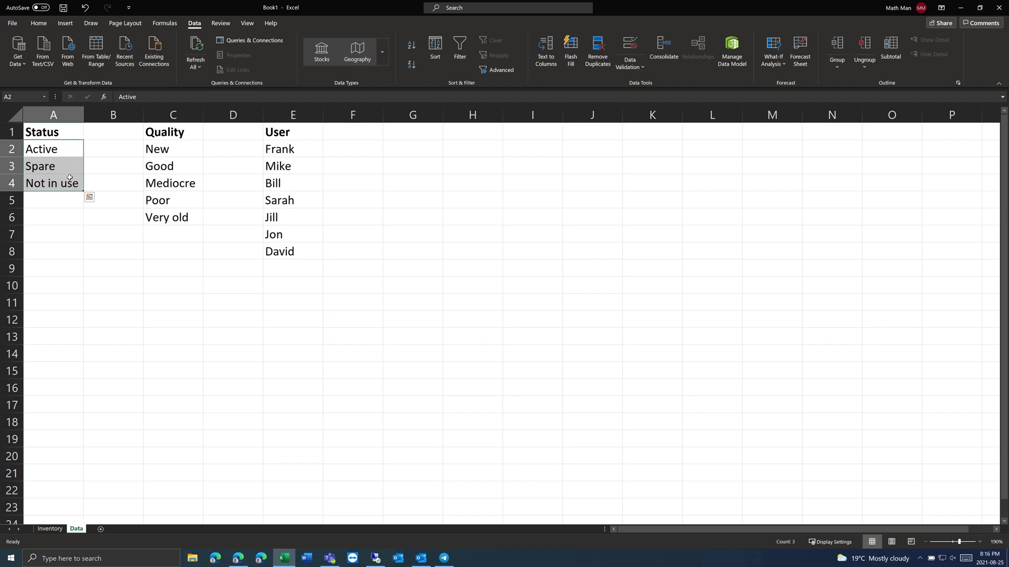
pyautogui.click(171, 152)
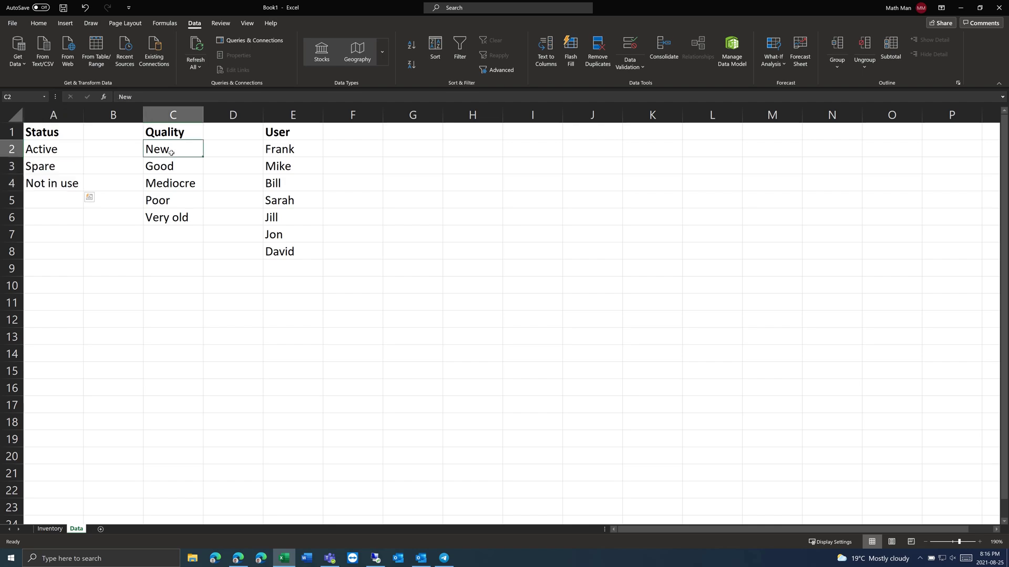
pyautogui.moveTo(171, 152); pyautogui.dragTo(193, 219)
pyautogui.click(292, 148)
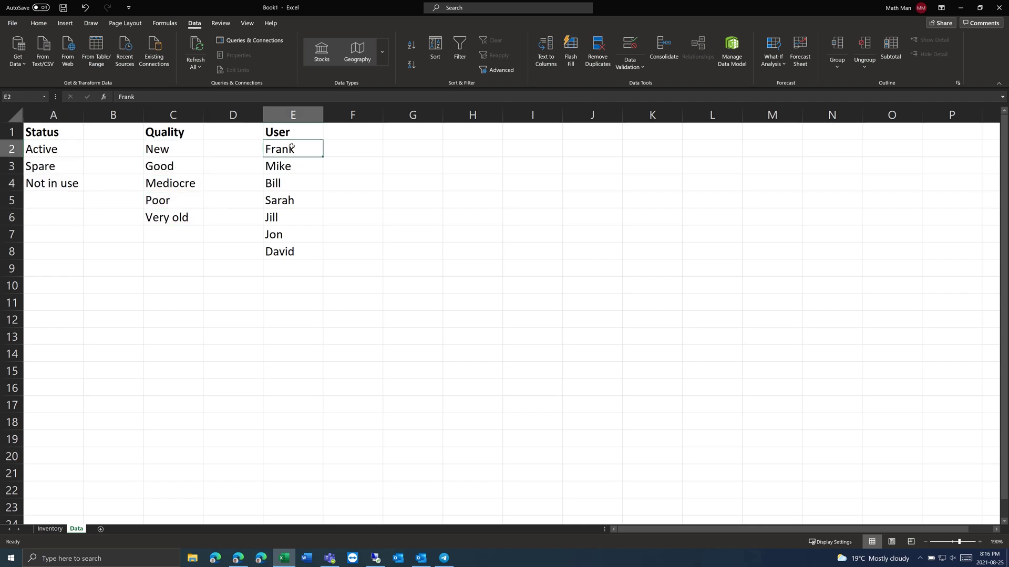
pyautogui.moveTo(294, 217); pyautogui.dragTo(297, 171)
pyautogui.click(326, 246)
pyautogui.click(330, 171)
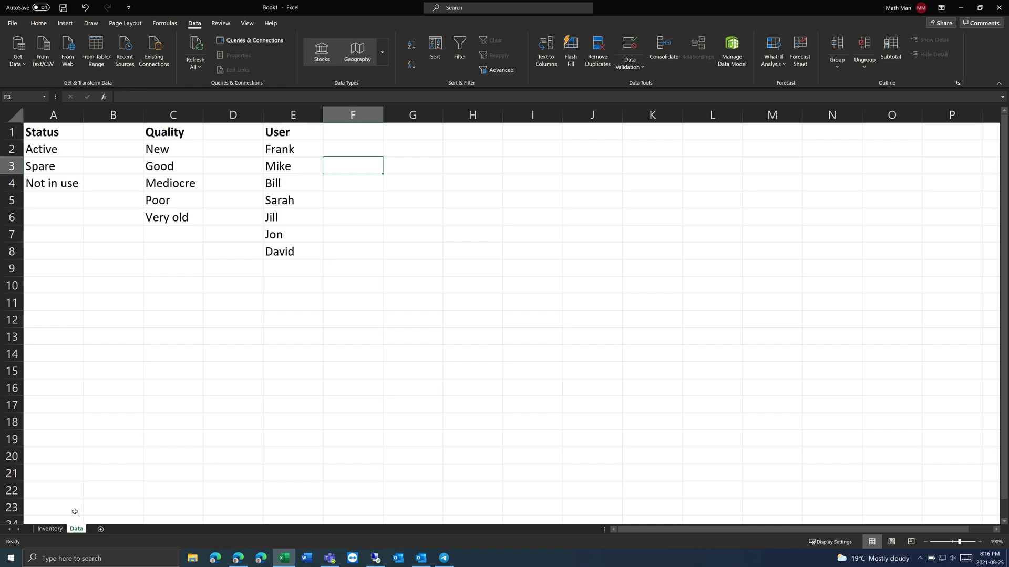
# Select Status cells B3:B10 on the Inventory sheet and bring up Data Validation.
pyautogui.click(50, 529)
pyautogui.click(160, 344)
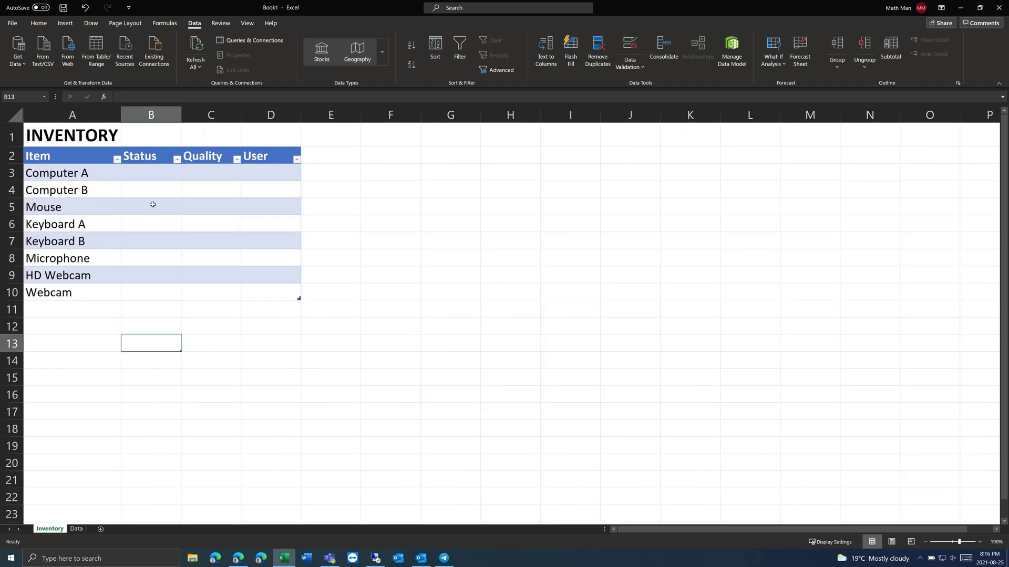
pyautogui.moveTo(150, 173); pyautogui.dragTo(166, 288)
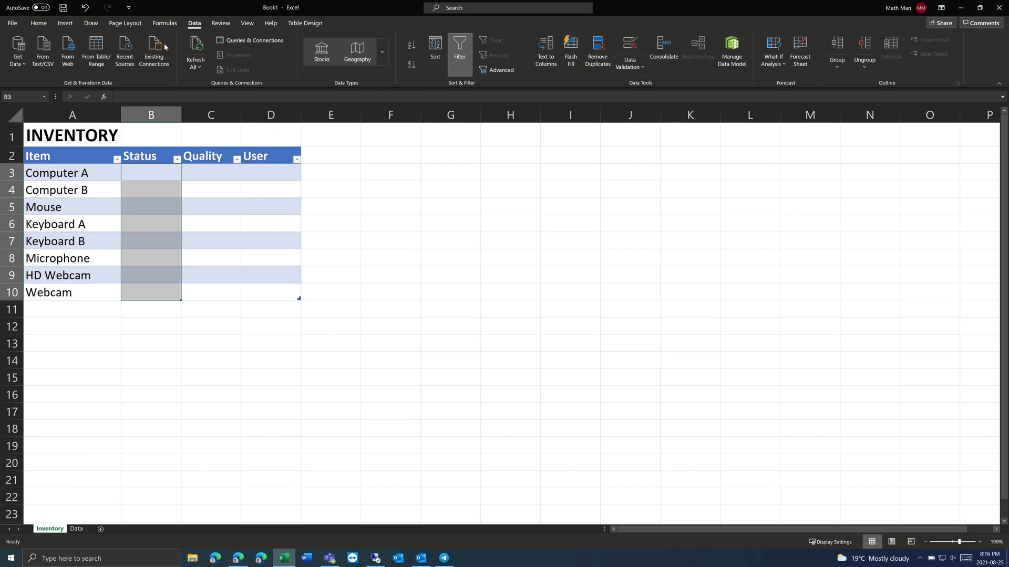
pyautogui.click(621, 44)
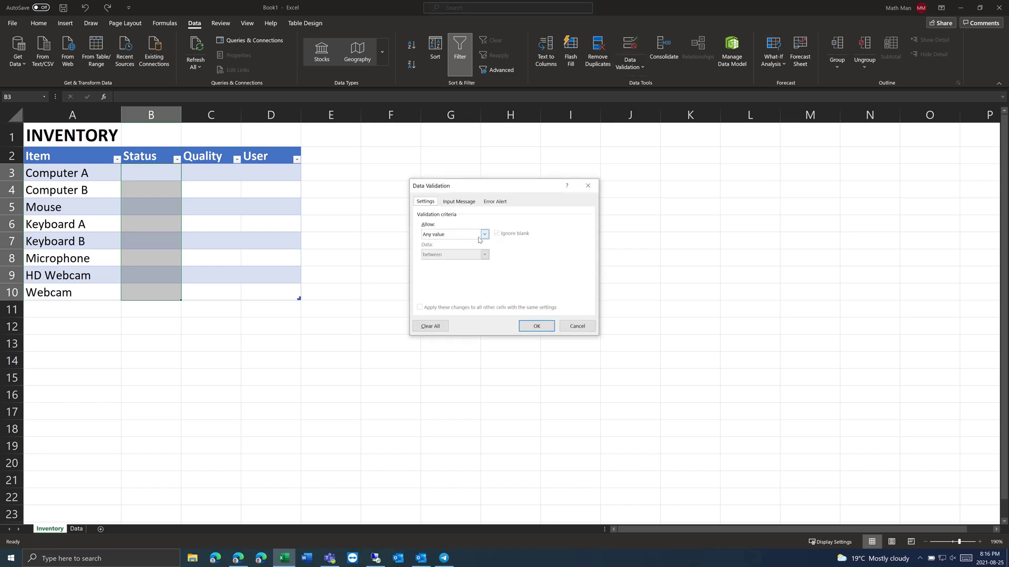
# Give the Status cells a List validation sourced from Data!$A$2:$A$4.
pyautogui.click(484, 235)
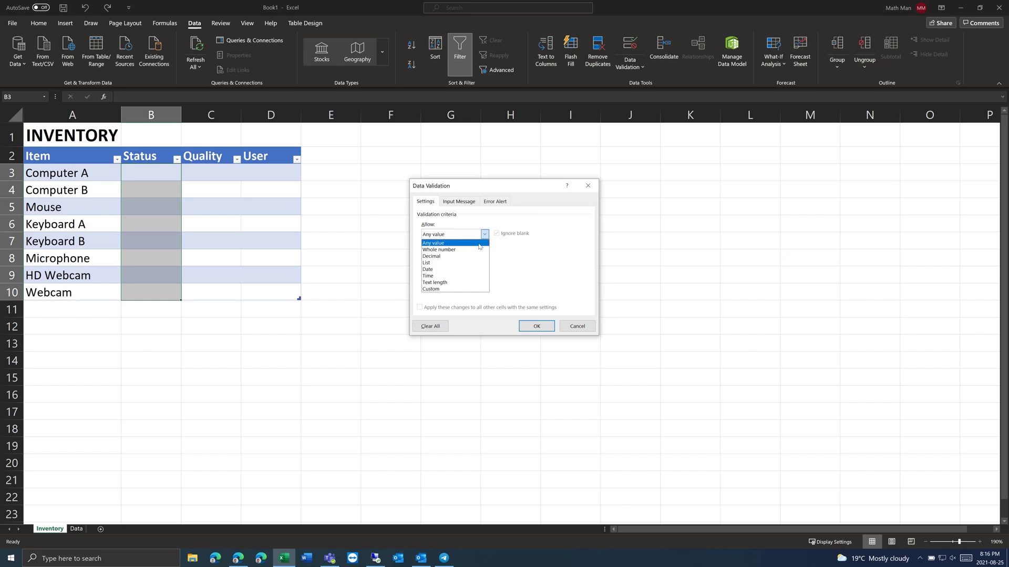
pyautogui.click(444, 263)
pyautogui.click(440, 274)
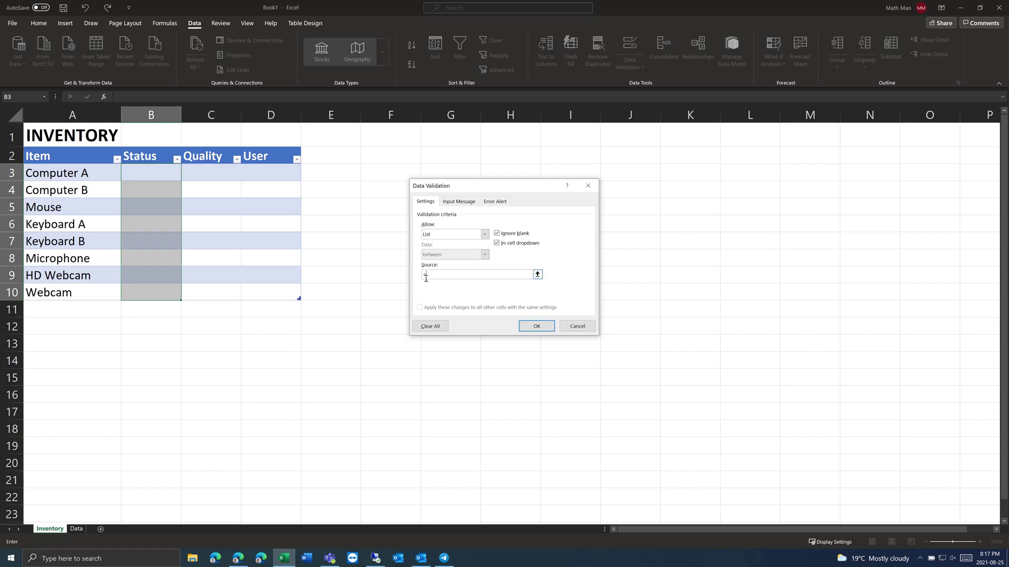
pyautogui.click(76, 529)
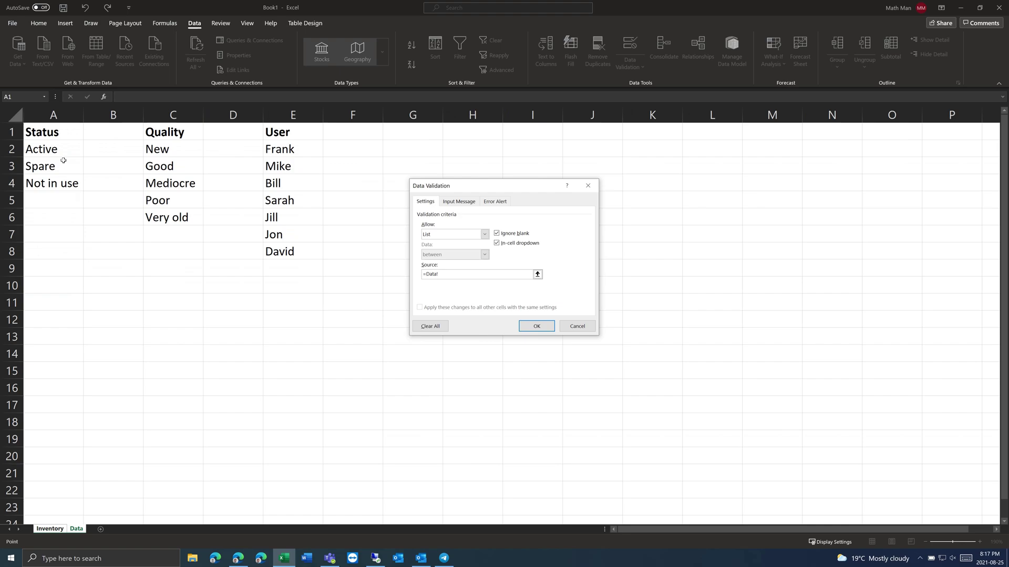
pyautogui.moveTo(58, 151); pyautogui.dragTo(54, 187)
pyautogui.click(536, 325)
# Enter Active for Computer A and pick Spare from Computer B's Status dropdown.
pyautogui.click(169, 202)
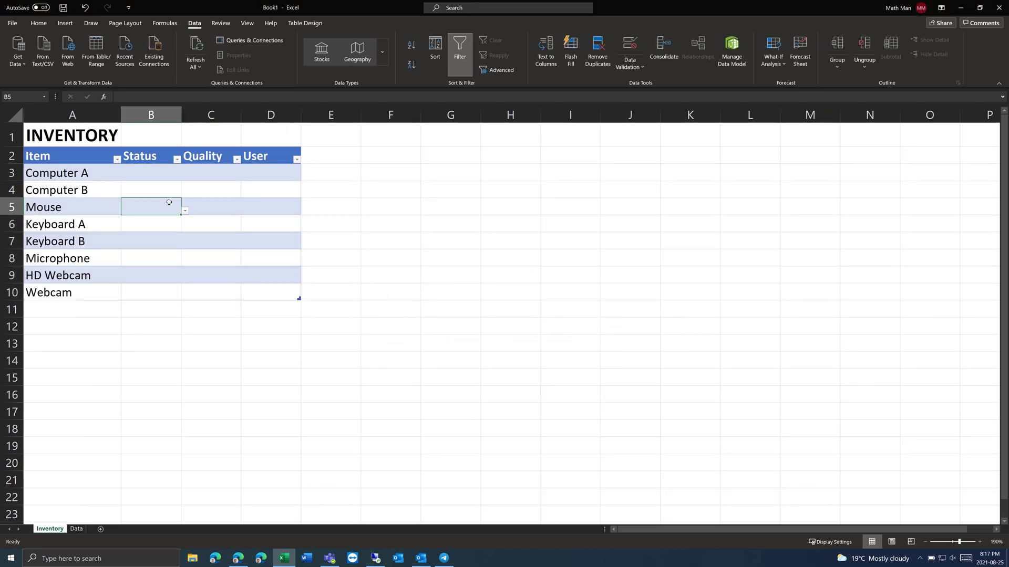
pyautogui.click(161, 179)
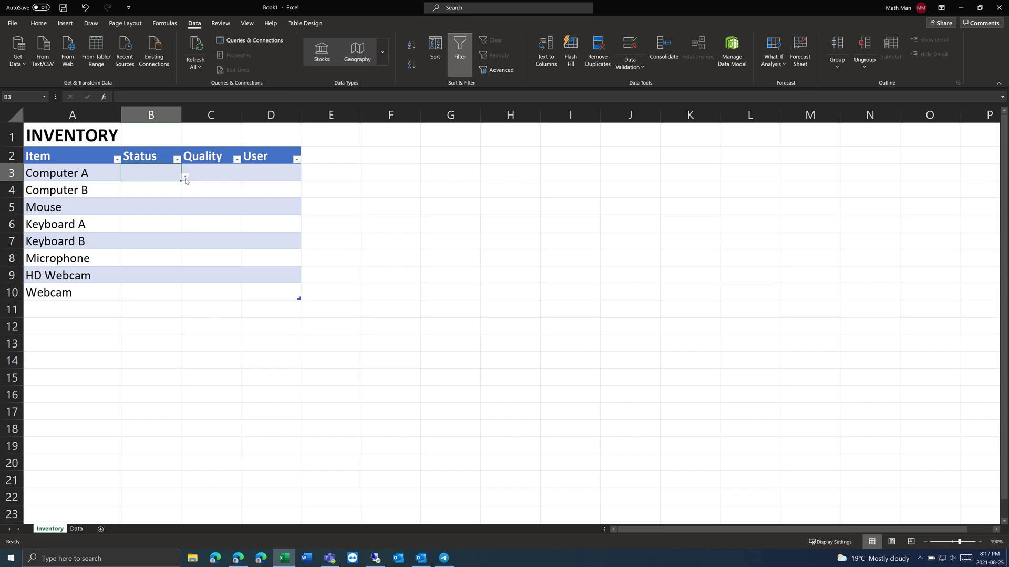
pyautogui.write('Active')
pyautogui.press('Return')
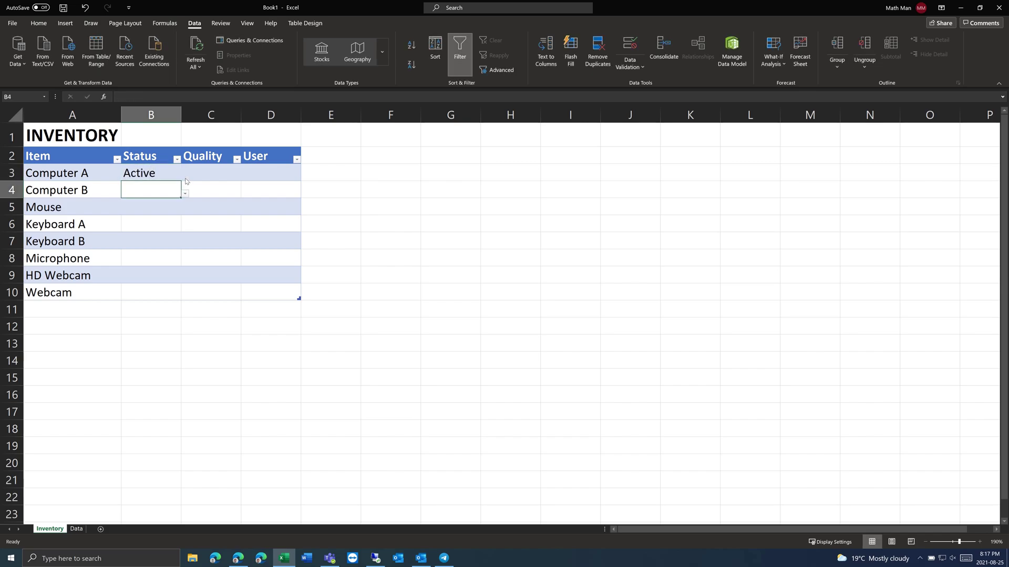
pyautogui.click(185, 194)
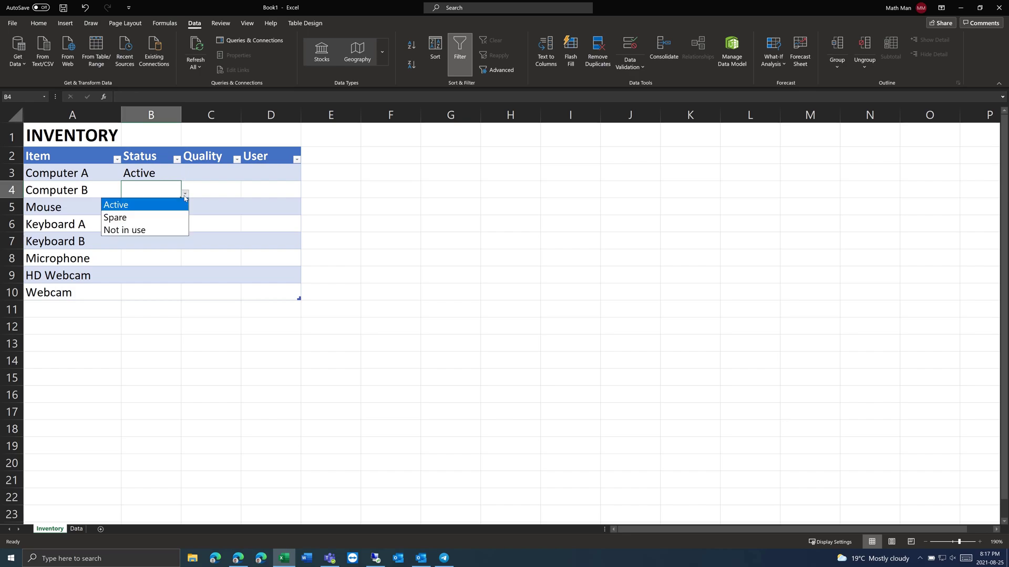
pyautogui.click(148, 218)
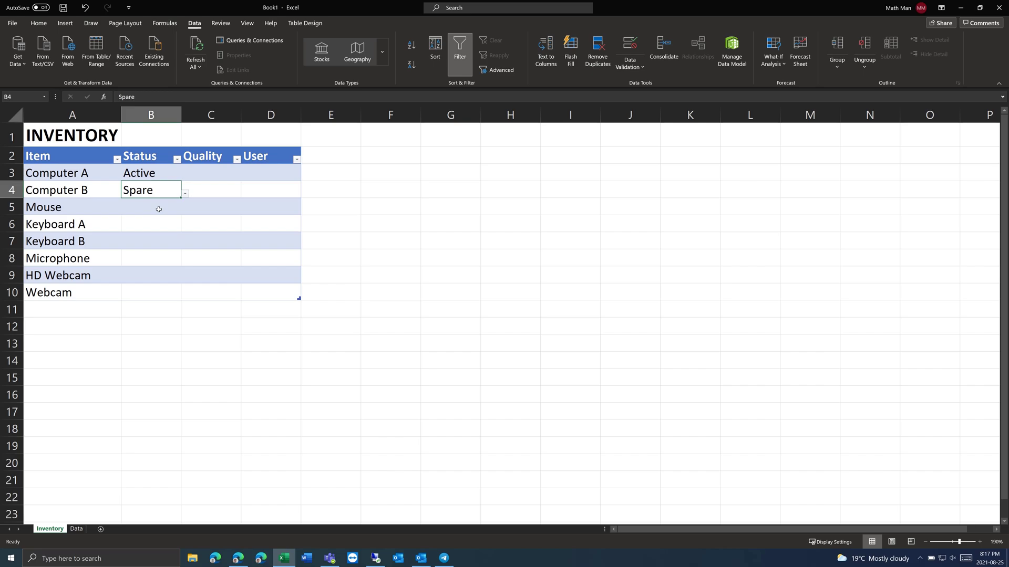
pyautogui.click(160, 208)
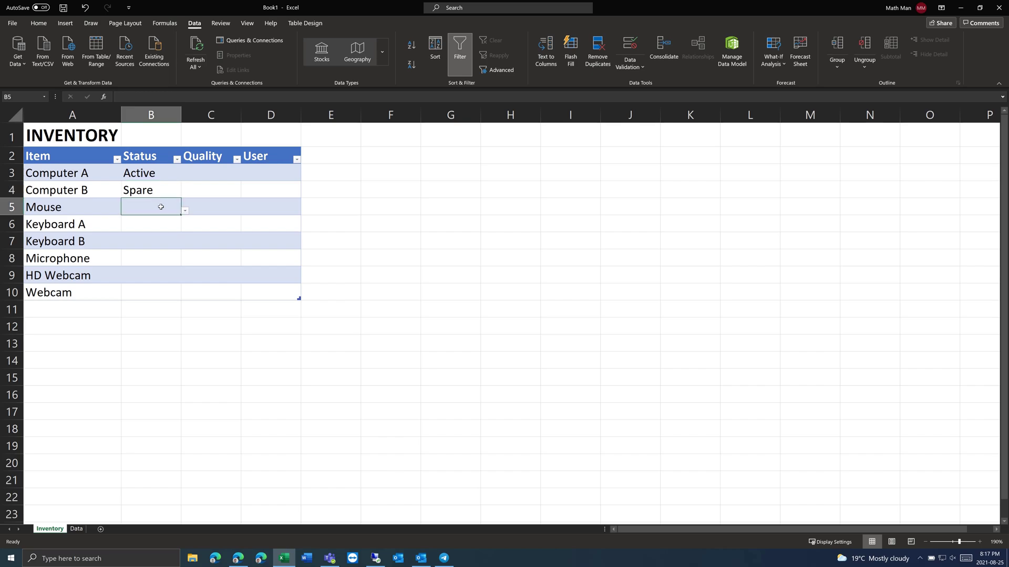
pyautogui.write('Use')
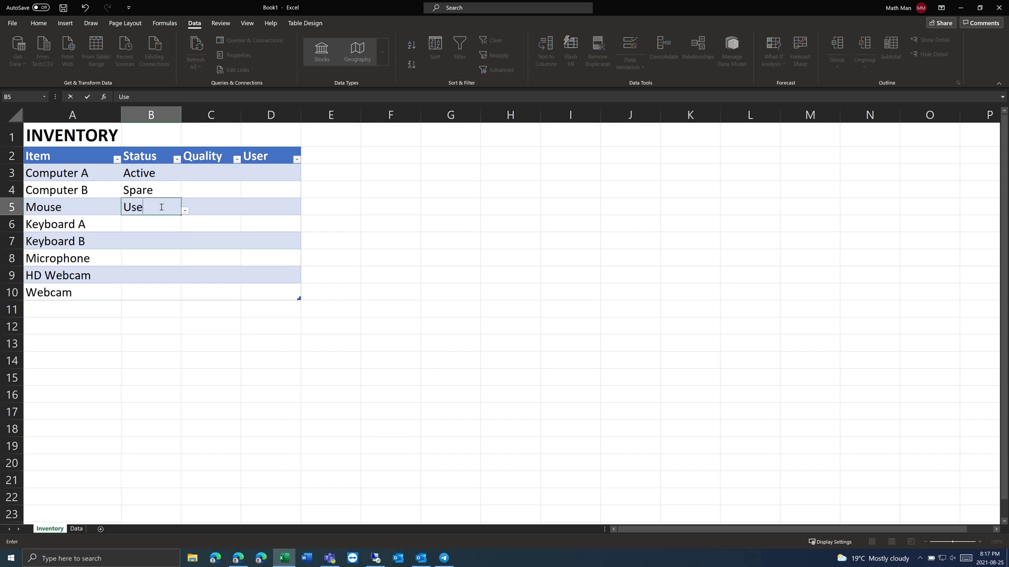
pyautogui.press('Return')
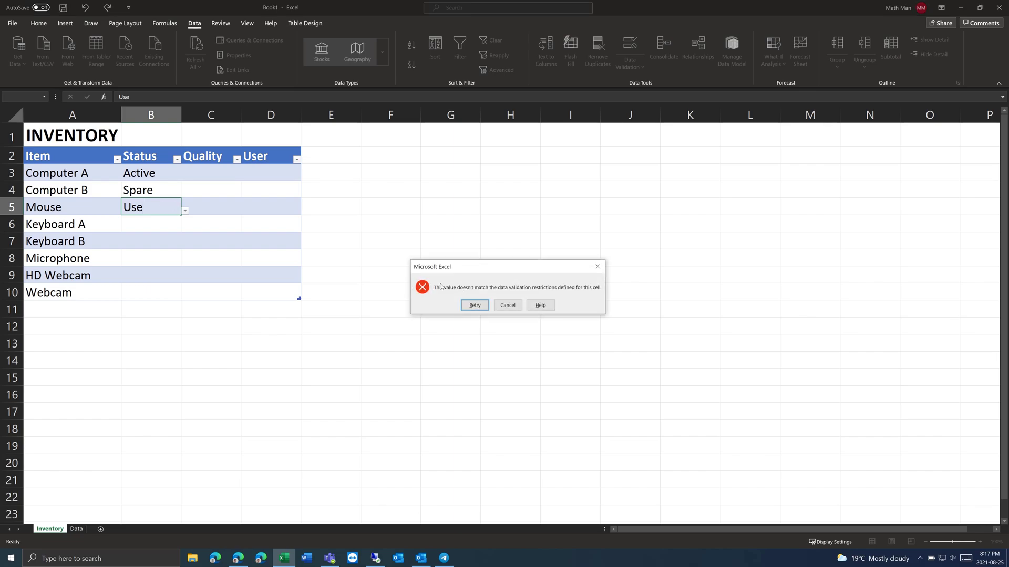
pyautogui.click(515, 307)
# Pick Not in use for Mouse and Spare for Keyboard A from the Status dropdowns.
pyautogui.click(161, 219)
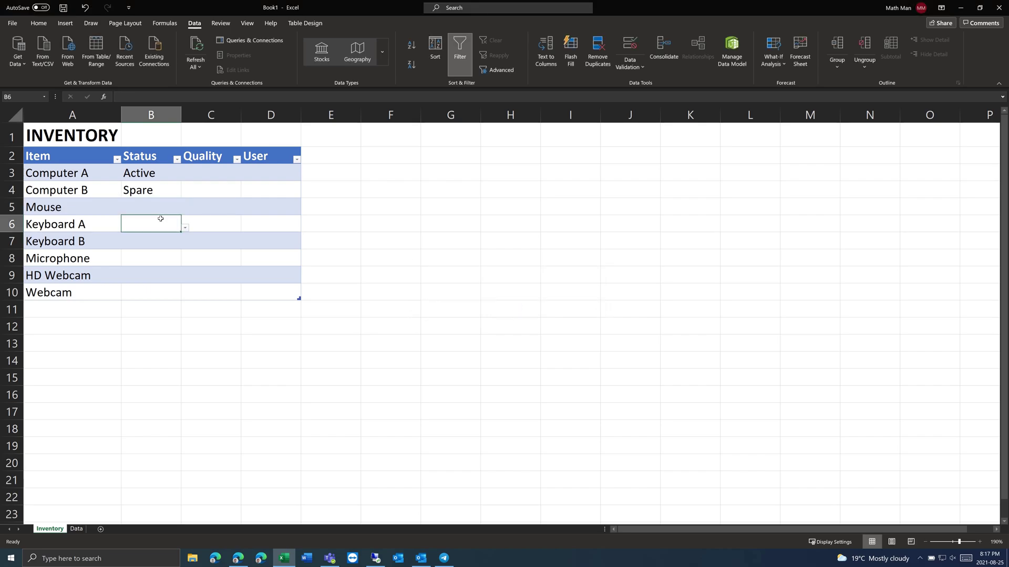
pyautogui.click(161, 204)
pyautogui.click(185, 211)
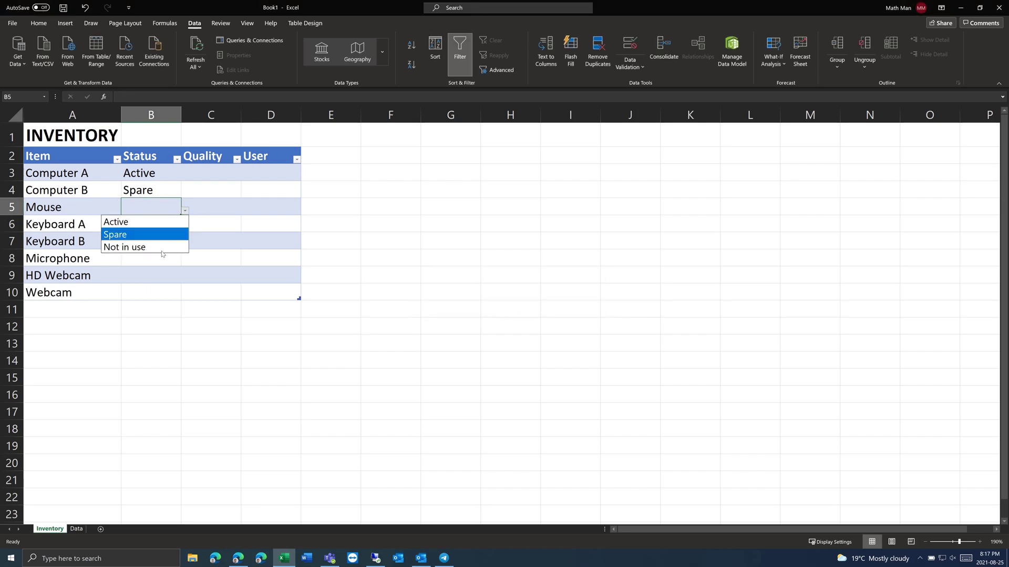
pyautogui.click(161, 248)
pyautogui.click(158, 220)
pyautogui.click(185, 227)
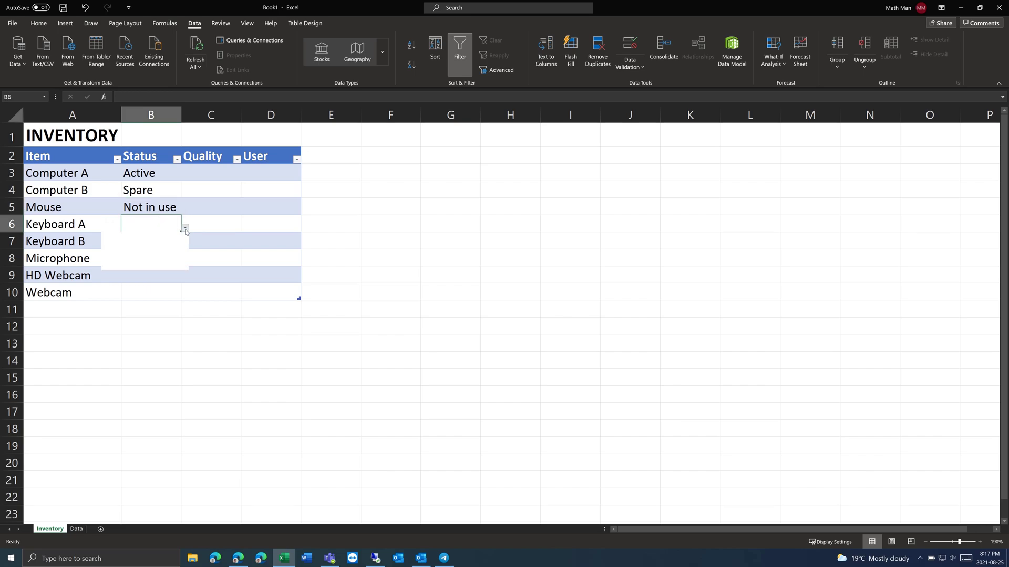
pyautogui.click(161, 251)
pyautogui.click(151, 243)
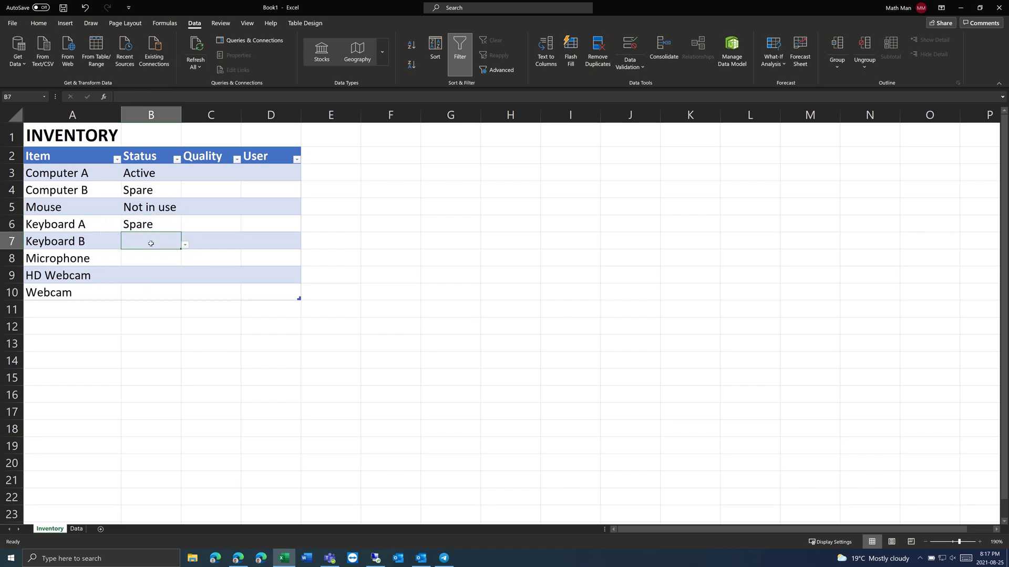
# Type Spare for Keyboard B, and Active for Microphone, HD Webcam and Webcam.
pyautogui.write('Spare')
pyautogui.press('Return')
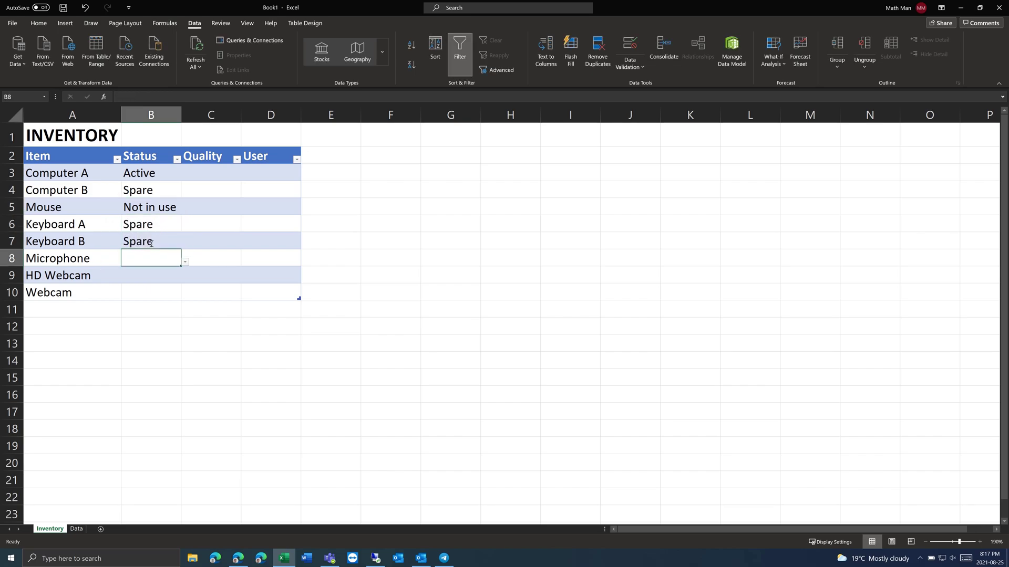
pyautogui.write('Active')
pyautogui.press('Return')
pyautogui.write('Active')
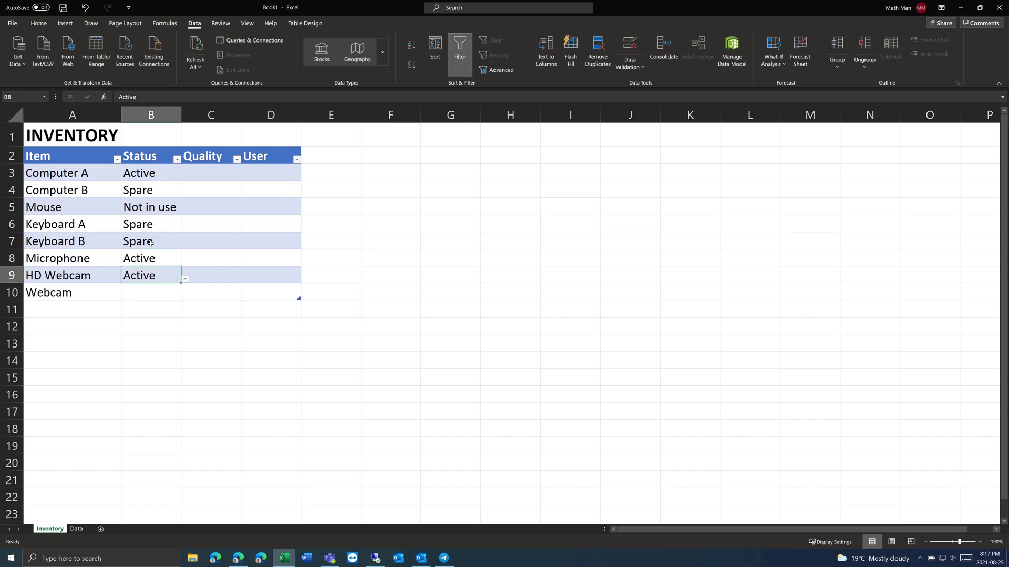
pyautogui.press('Return')
pyautogui.write('A')
pyautogui.press('Return')
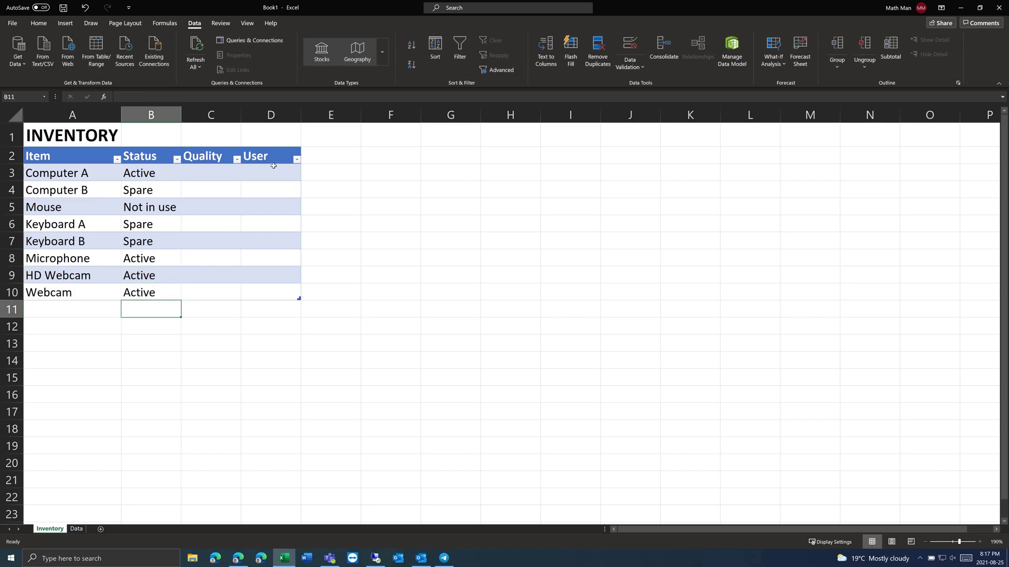
pyautogui.click(217, 174)
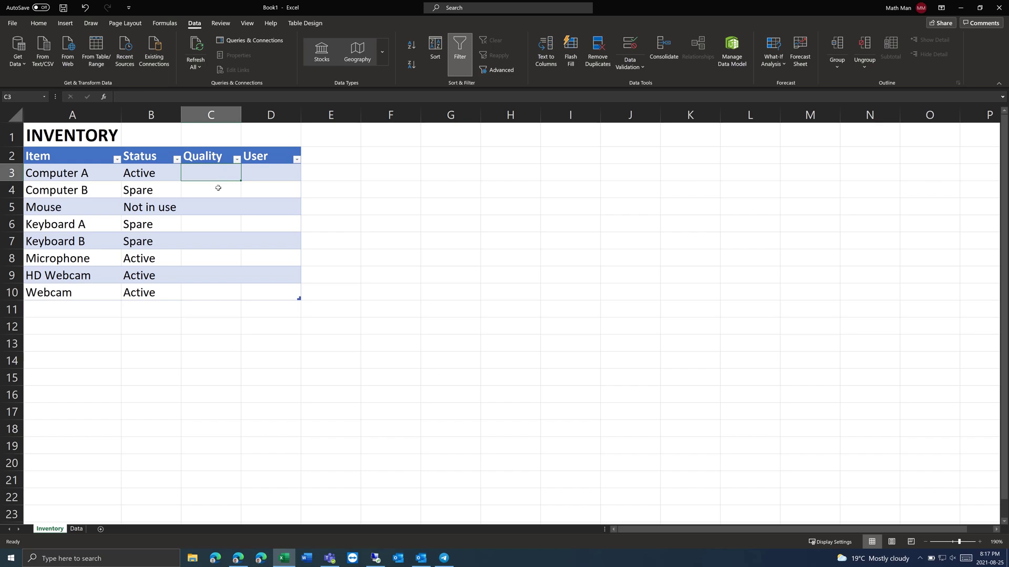
# Give Quality cells C3:C10 a List validation sourced from =Data!$C$2:$C$6.
pyautogui.moveTo(213, 173); pyautogui.dragTo(211, 294)
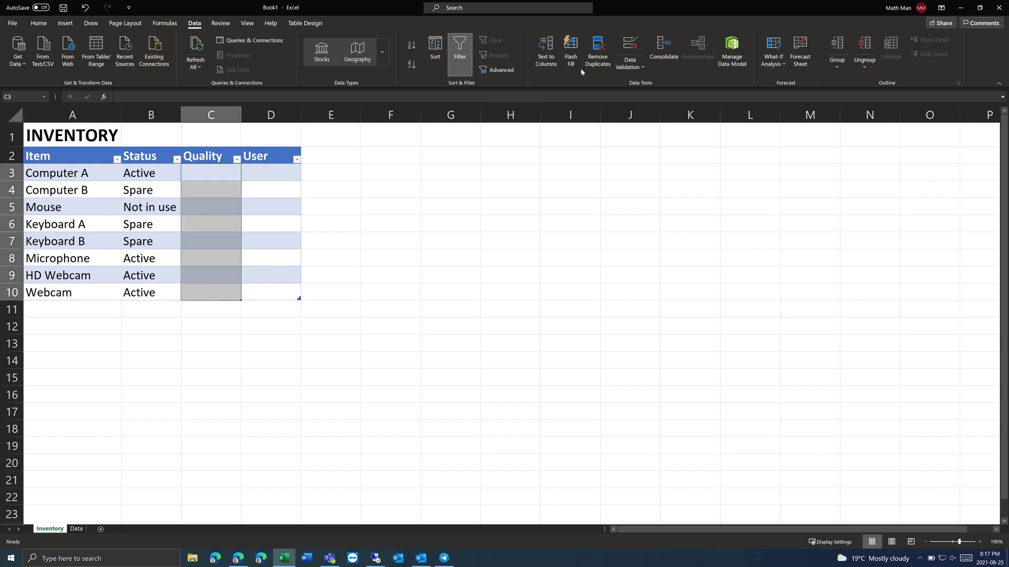
pyautogui.click(629, 42)
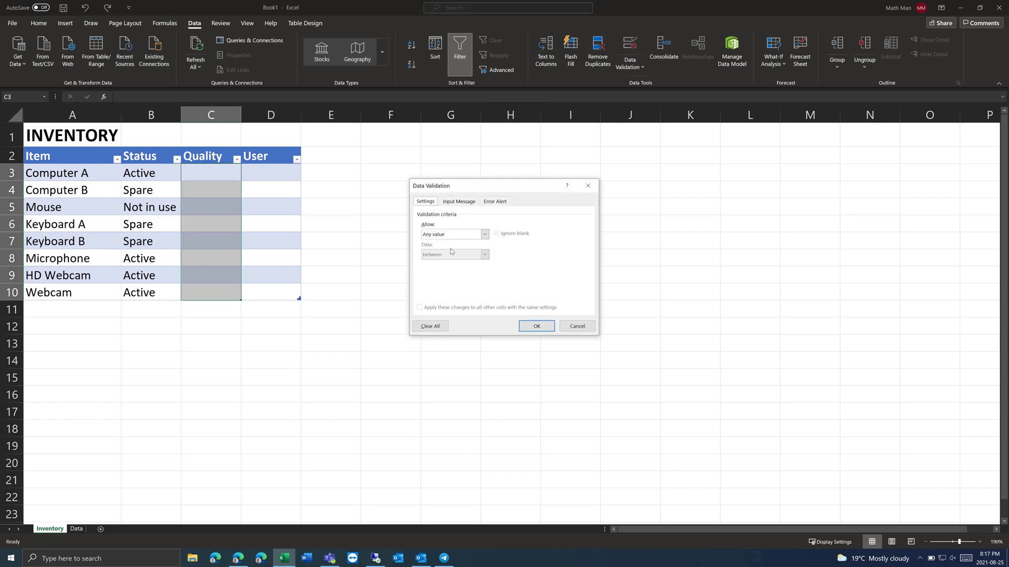
pyautogui.click(478, 237)
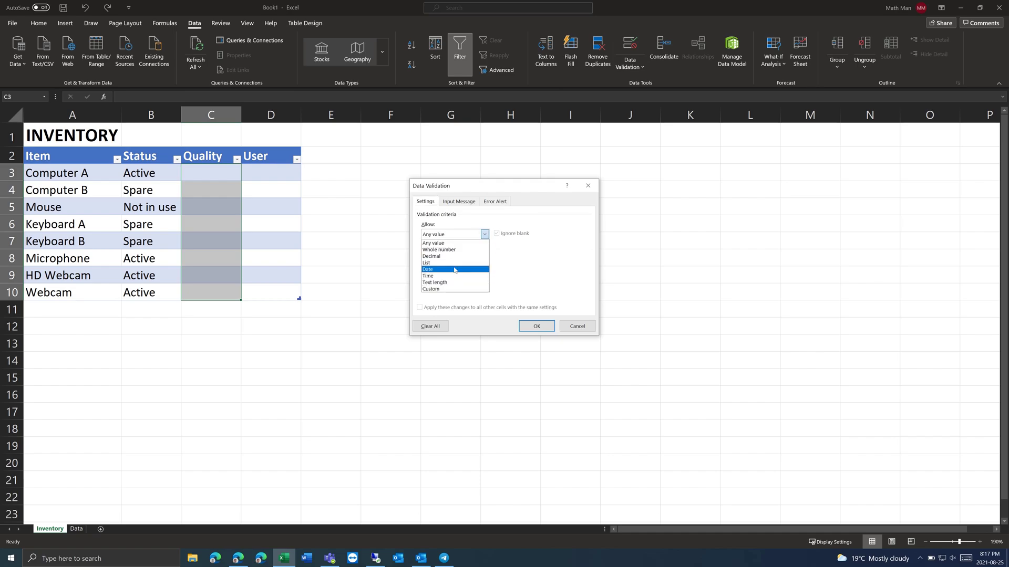
pyautogui.click(454, 263)
pyautogui.click(460, 273)
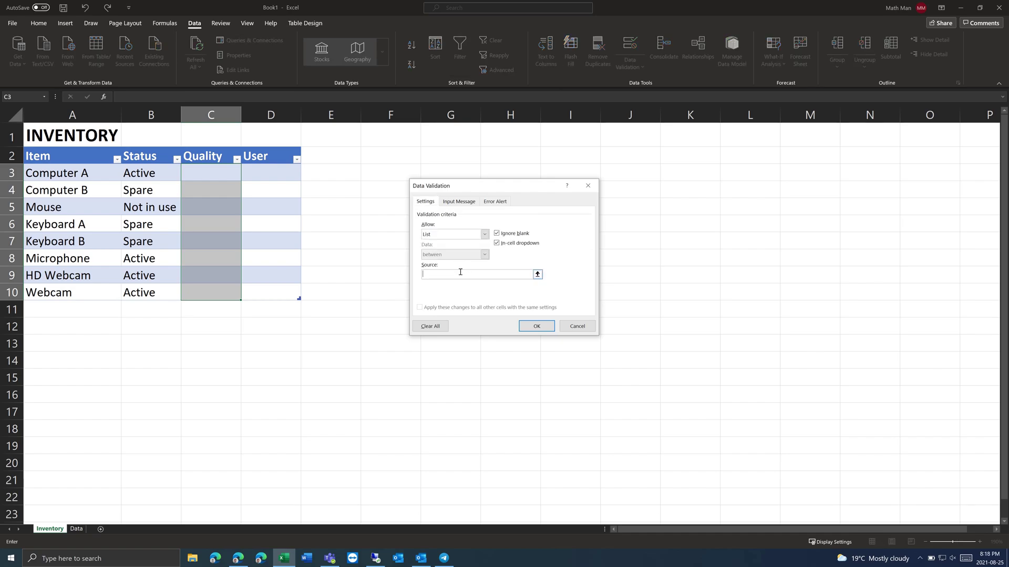
pyautogui.write('=')
pyautogui.click(76, 529)
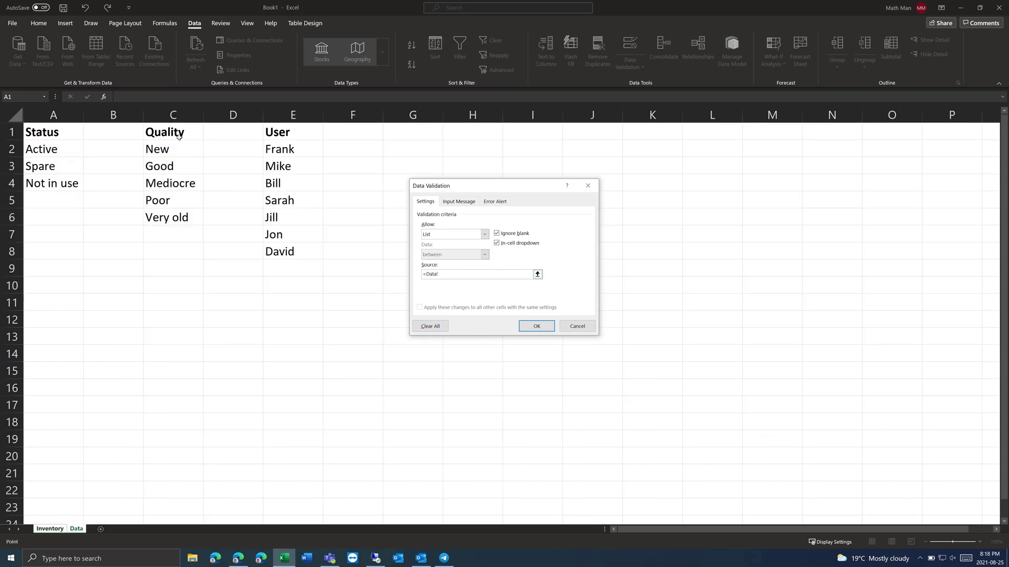
pyautogui.click(168, 152)
pyautogui.moveTo(169, 152); pyautogui.dragTo(169, 217)
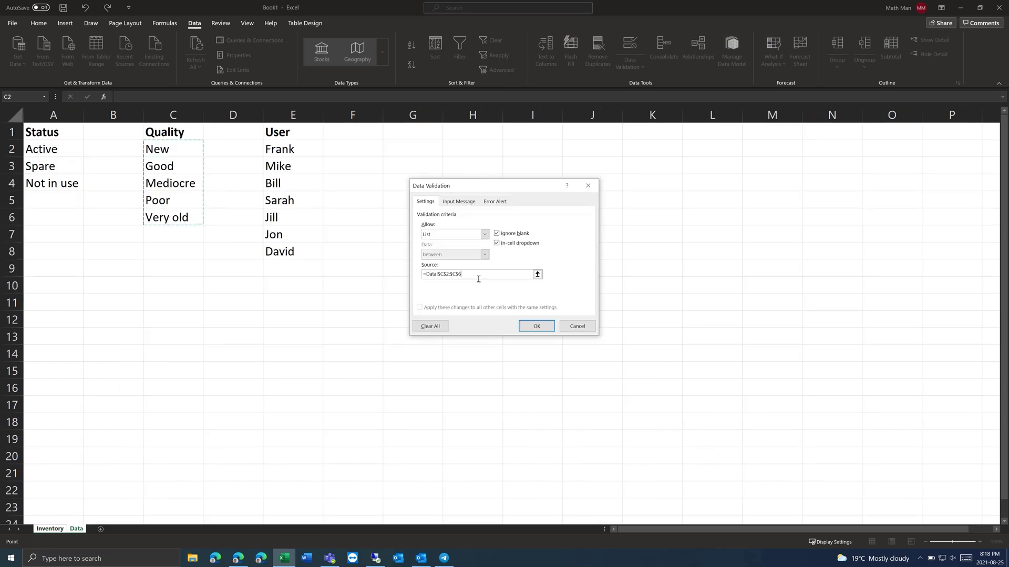
pyautogui.click(523, 327)
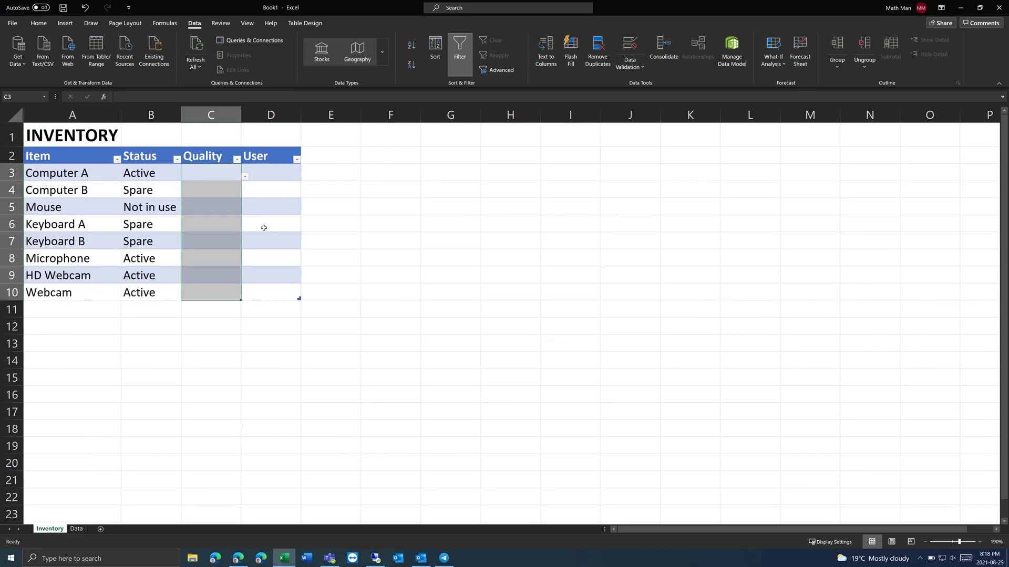
# Choose New from Computer A's Quality dropdown in C3.
pyautogui.click(264, 227)
pyautogui.click(220, 211)
pyautogui.click(235, 173)
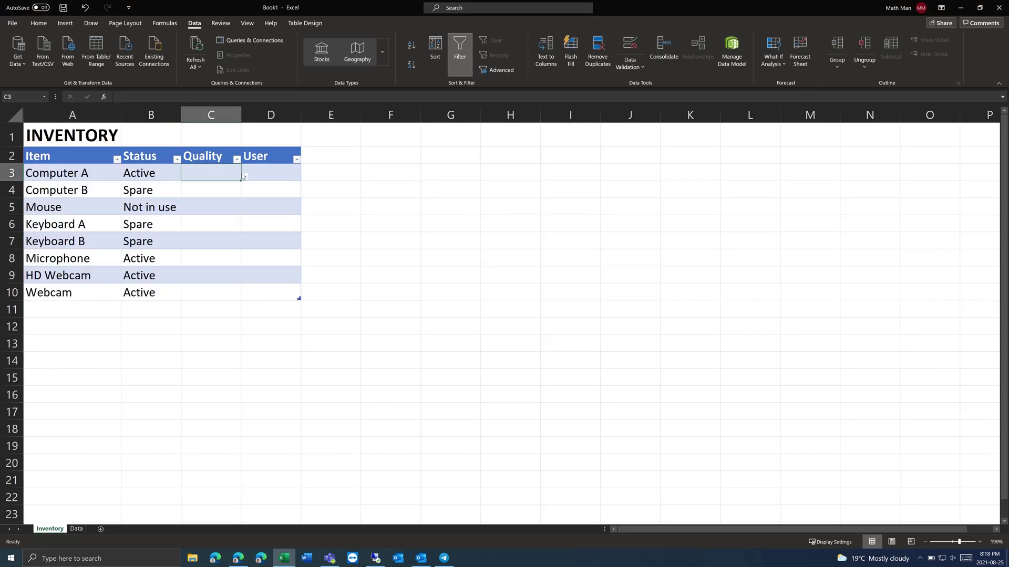
pyautogui.click(244, 177)
pyautogui.click(237, 188)
pyautogui.click(225, 187)
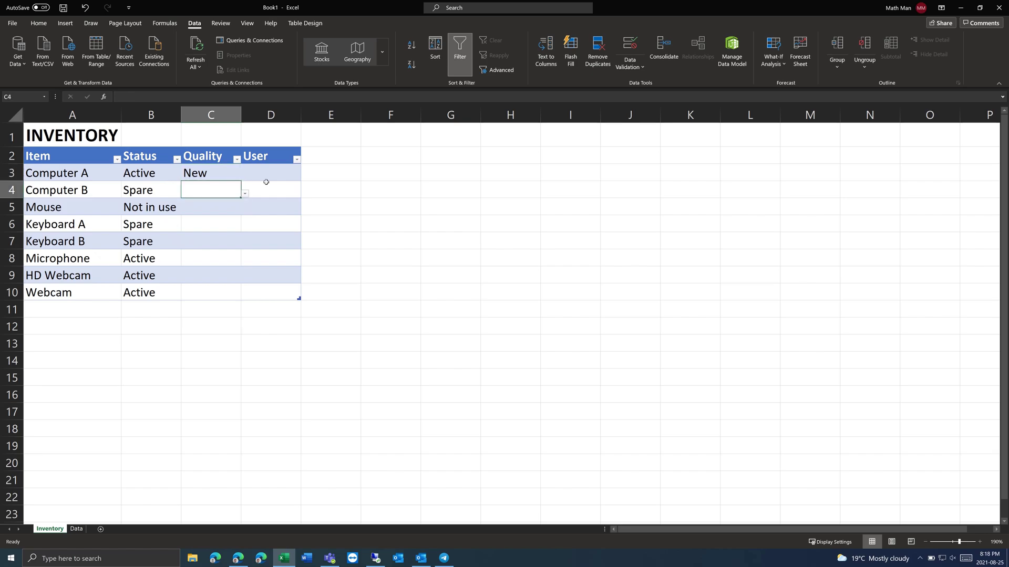
# Bring up Data Validation again for the Quality range C3:C10.
pyautogui.click(265, 184)
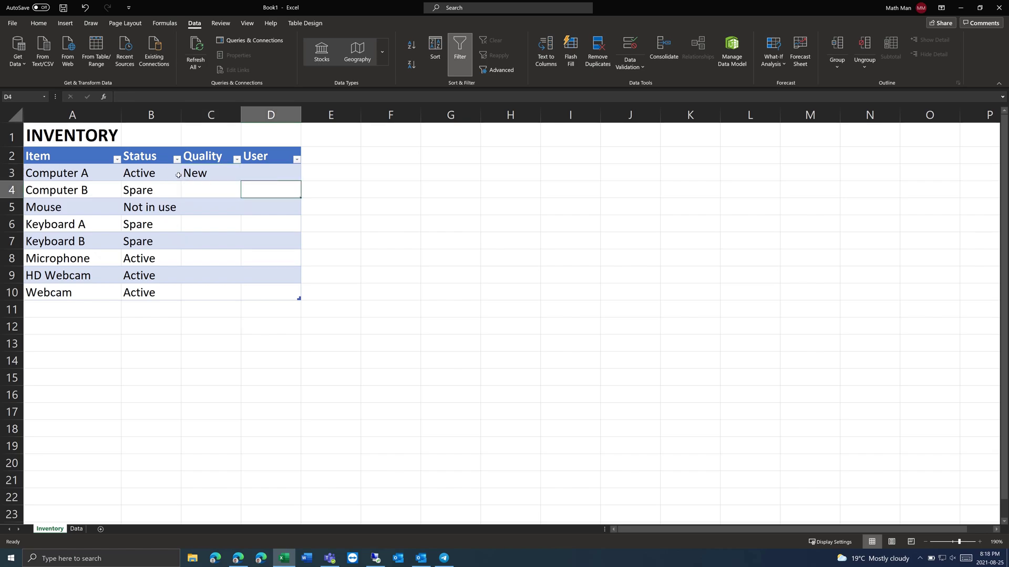
pyautogui.moveTo(221, 173); pyautogui.dragTo(216, 291)
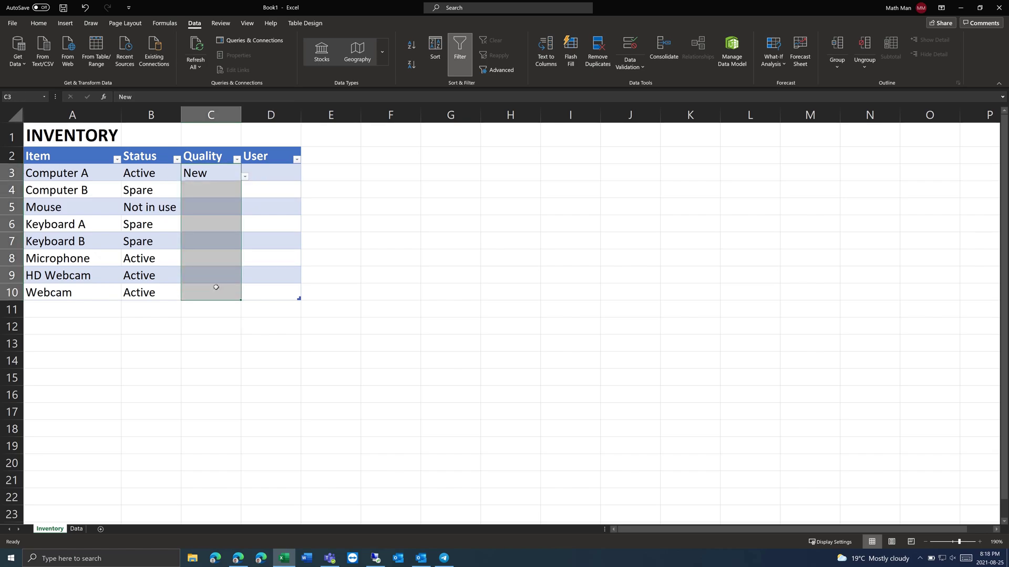
pyautogui.click(625, 49)
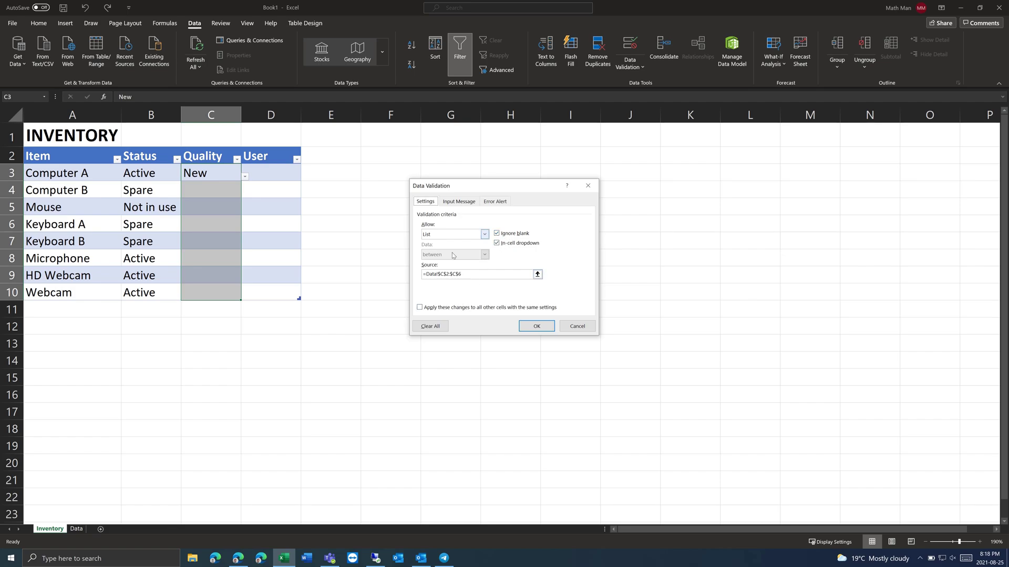
# Enter the input message title Quality and text 'Input a quality' for the Quality cells.
pyautogui.click(454, 201)
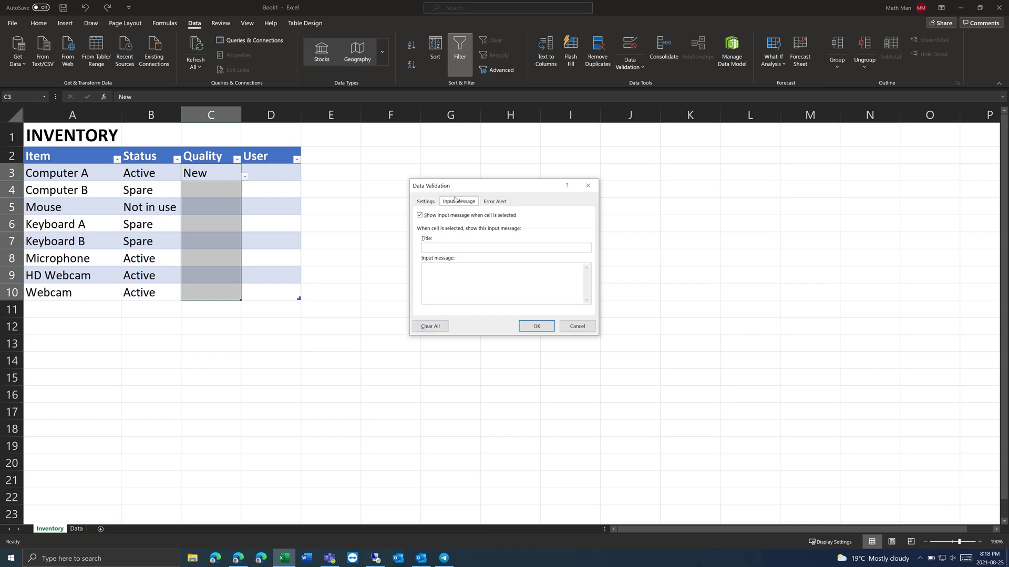
pyautogui.click(458, 250)
pyautogui.click(489, 203)
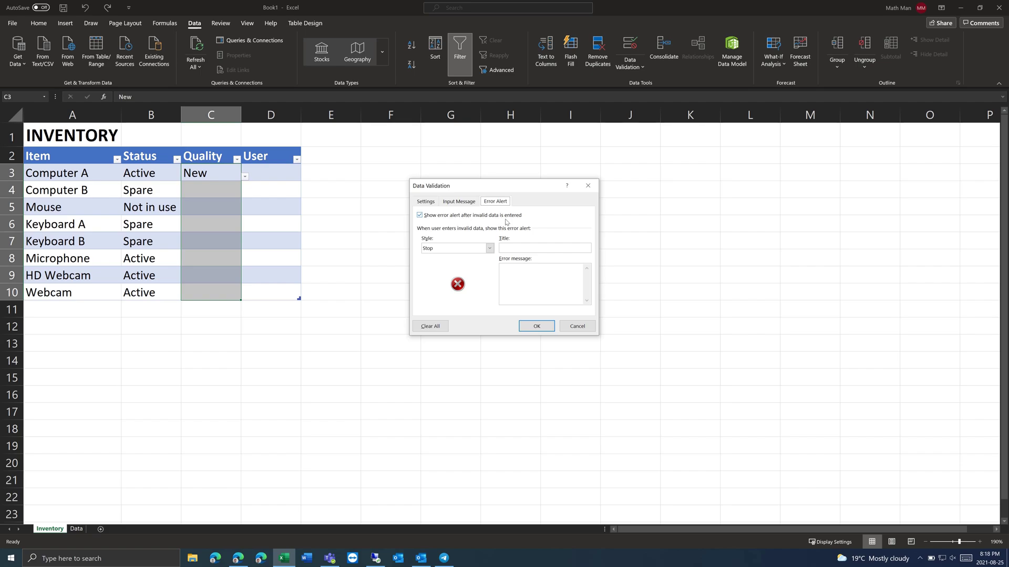
# Try the Warning and Information alert styles, then keep the Stop style.
pyautogui.click(490, 249)
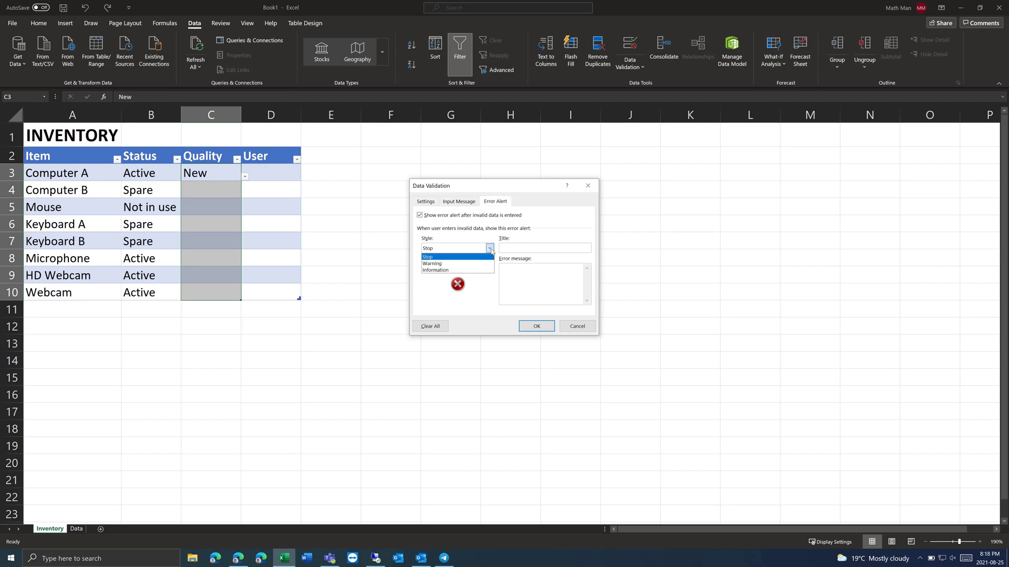
pyautogui.click(489, 263)
pyautogui.click(490, 249)
pyautogui.click(487, 270)
pyautogui.click(490, 249)
pyautogui.click(484, 257)
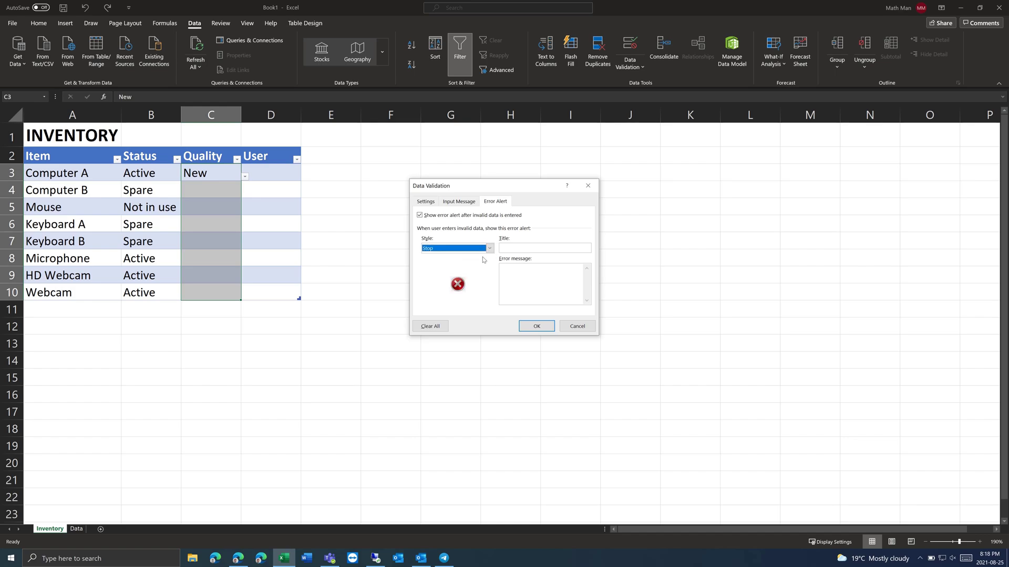
# Title the alert 'Invalid Quality' with message 'Please input a correct value' and apply it.
pyautogui.click(521, 249)
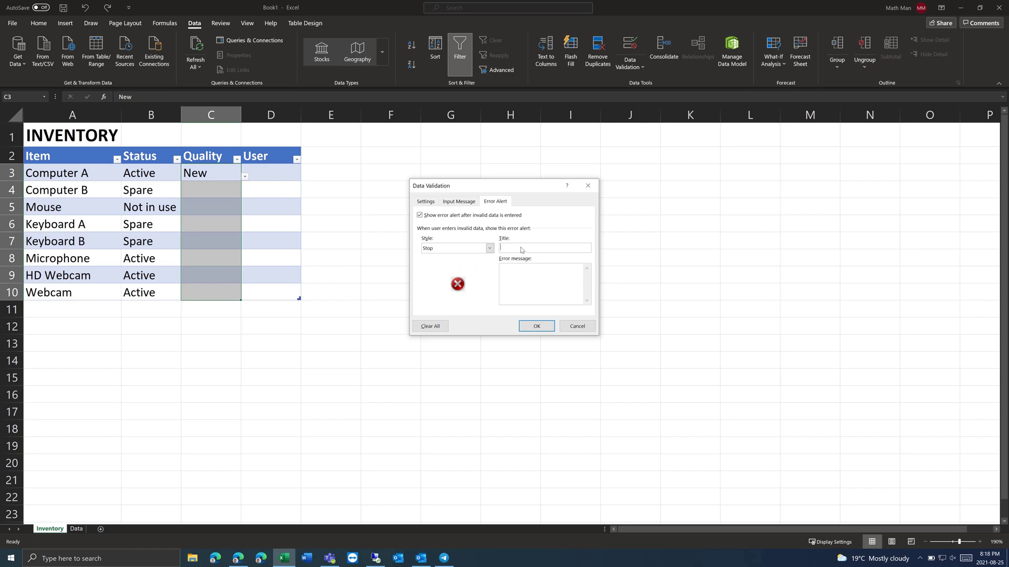
pyautogui.click(521, 248)
pyautogui.write('Invalid Quality')
pyautogui.click(520, 281)
pyautogui.write('Pleas')
pyautogui.write('e Inpo')
pyautogui.write('ut ')
pyautogui.write('a coo')
pyautogui.write('rect vb')
pyautogui.click(536, 326)
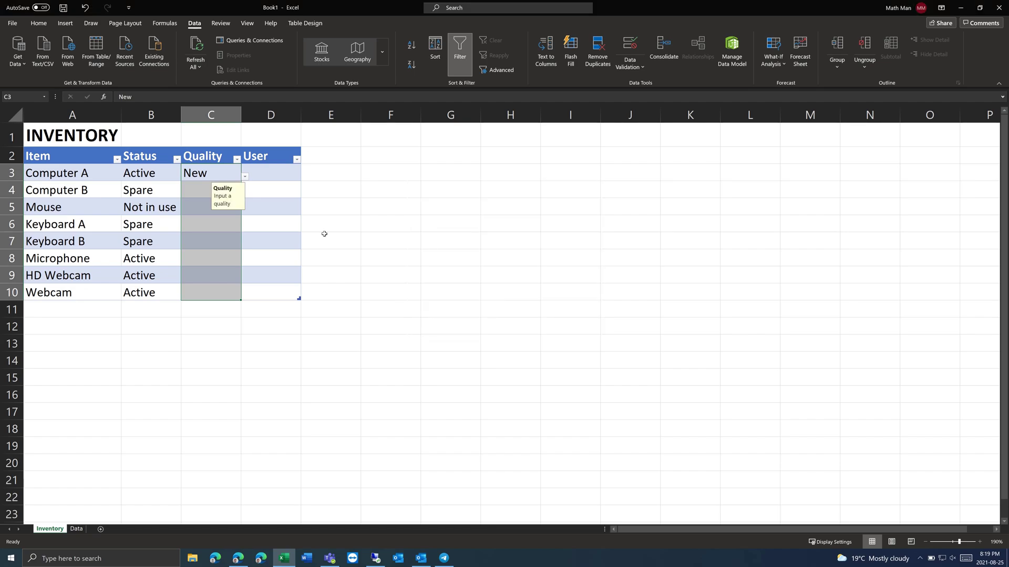
# Test Very Good in C6 and retry after the Invalid Quality alert rejects it.
pyautogui.click(244, 230)
pyautogui.click(238, 232)
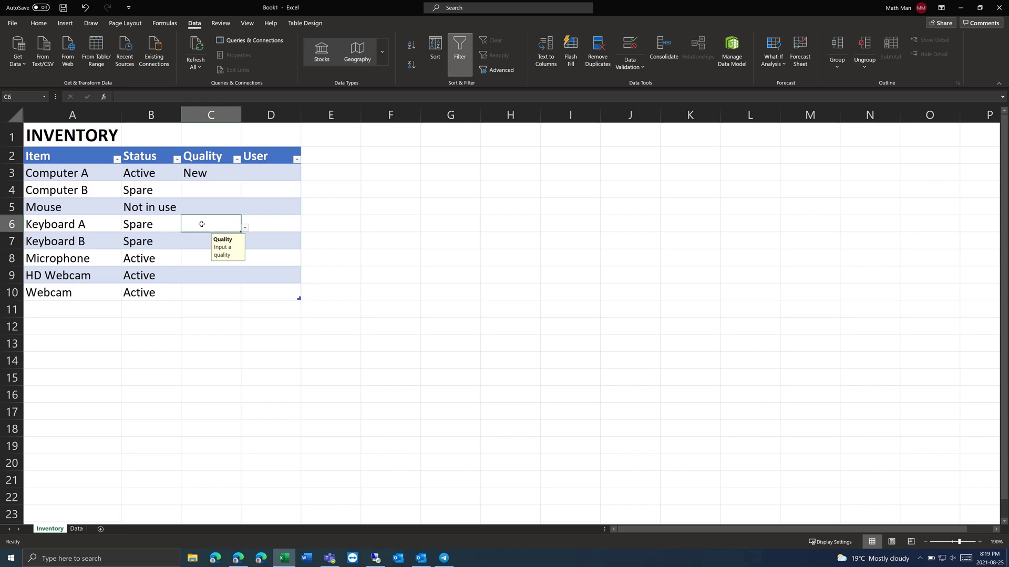
pyautogui.write('Very Good')
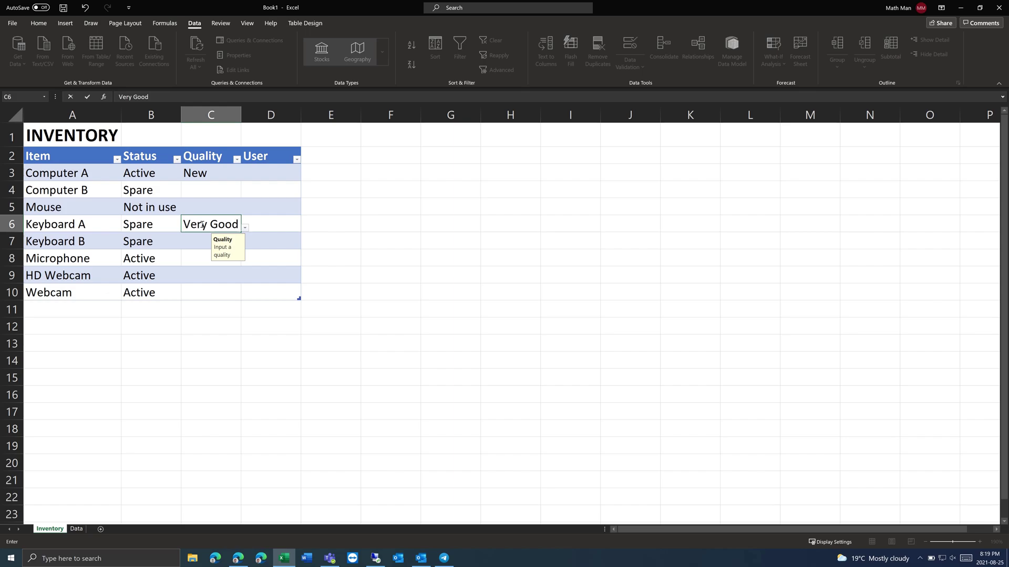
pyautogui.press('Return')
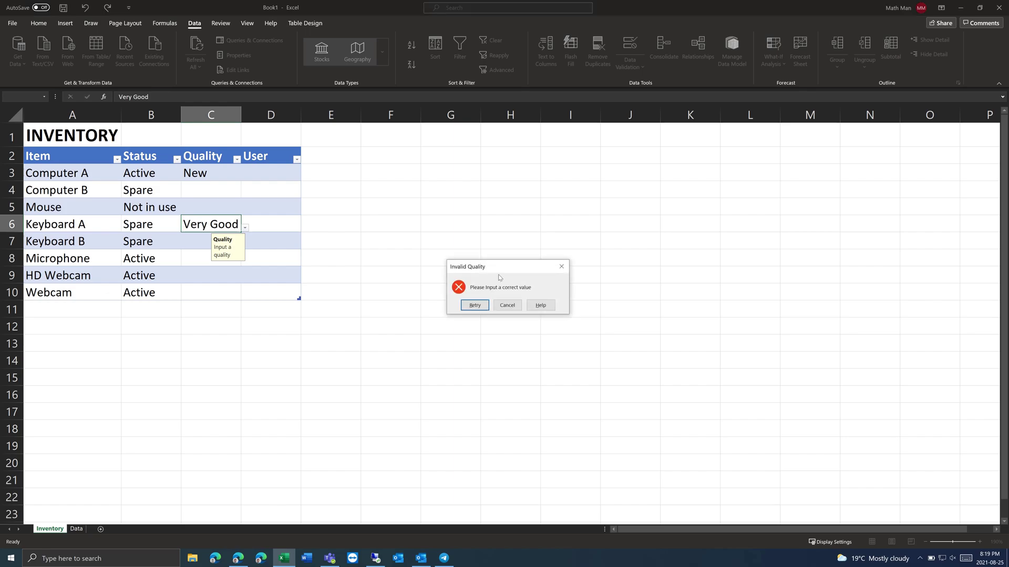
pyautogui.moveTo(501, 267); pyautogui.dragTo(501, 245)
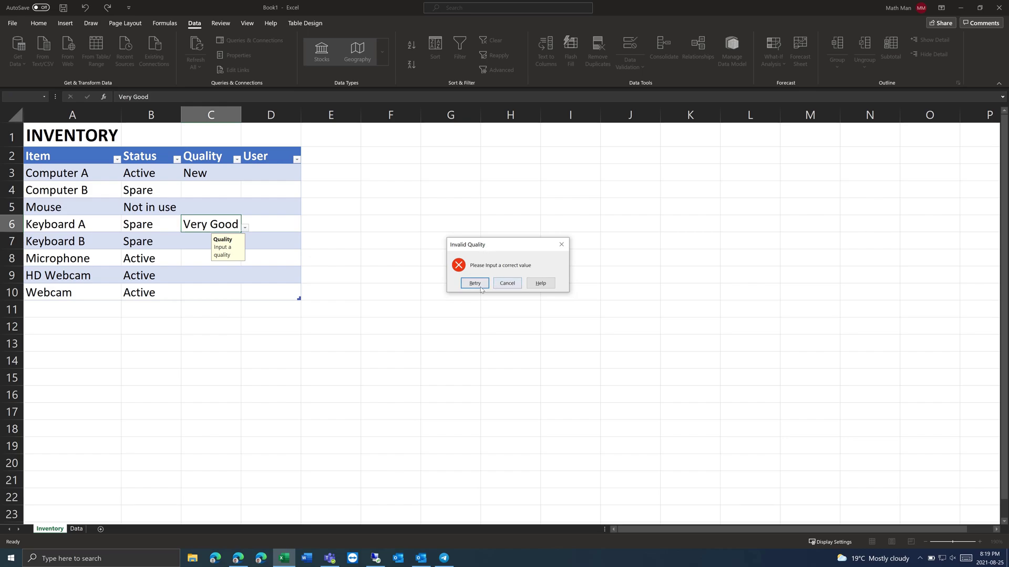
pyautogui.click(507, 283)
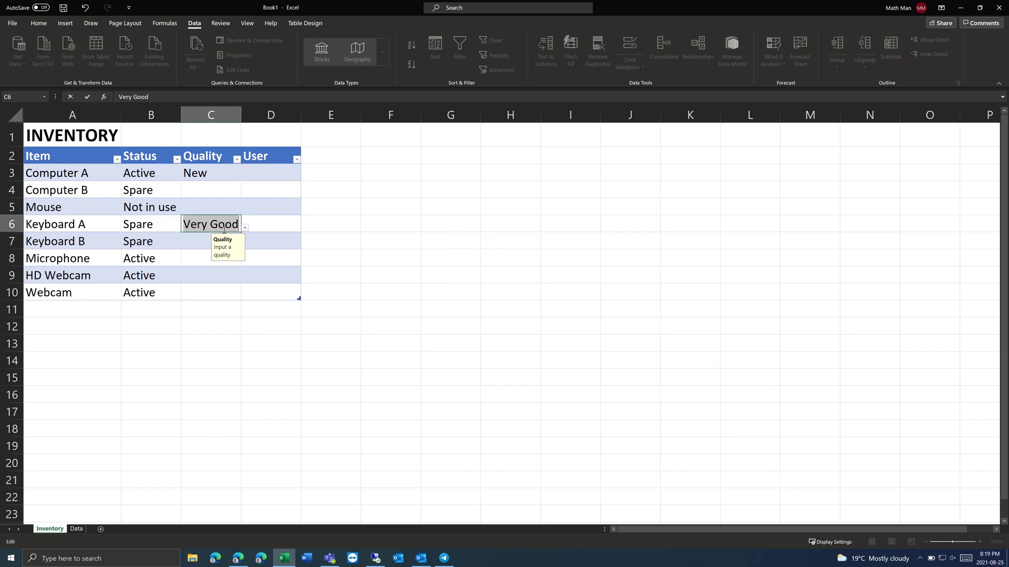
# Set Keyboard A's quality in C6 to Good.
pyautogui.write('good')
pyautogui.press('BackSpace')
pyautogui.press('BackSpace')
pyautogui.press('BackSpace')
pyautogui.press('BackSpace')
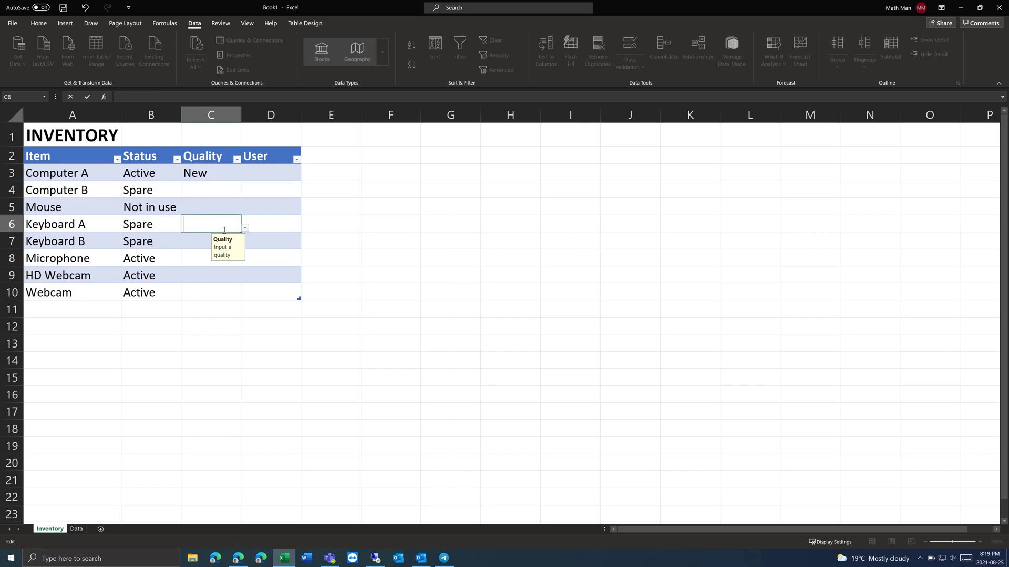
pyautogui.write('Good')
pyautogui.press('Return')
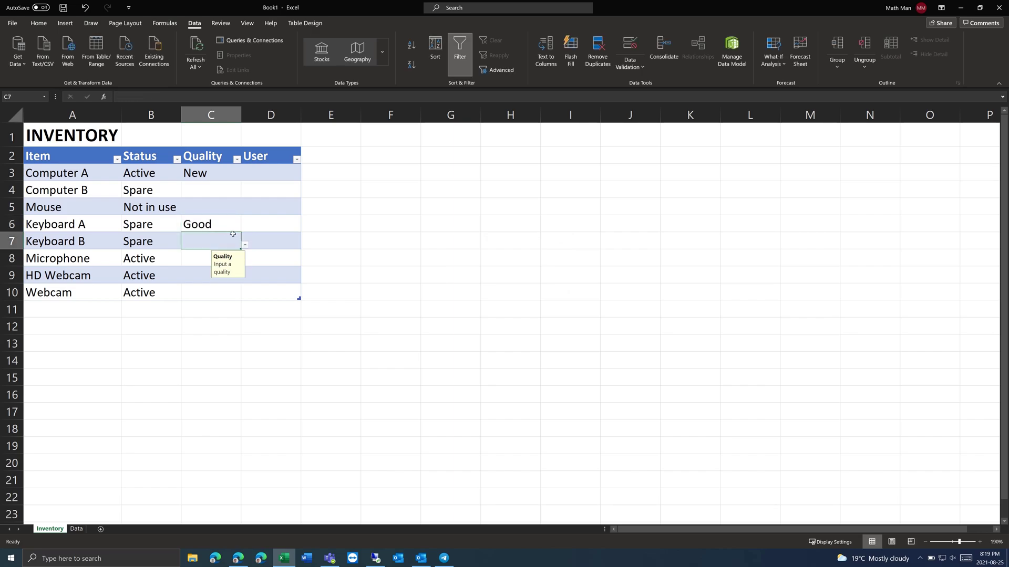
pyautogui.click(236, 200)
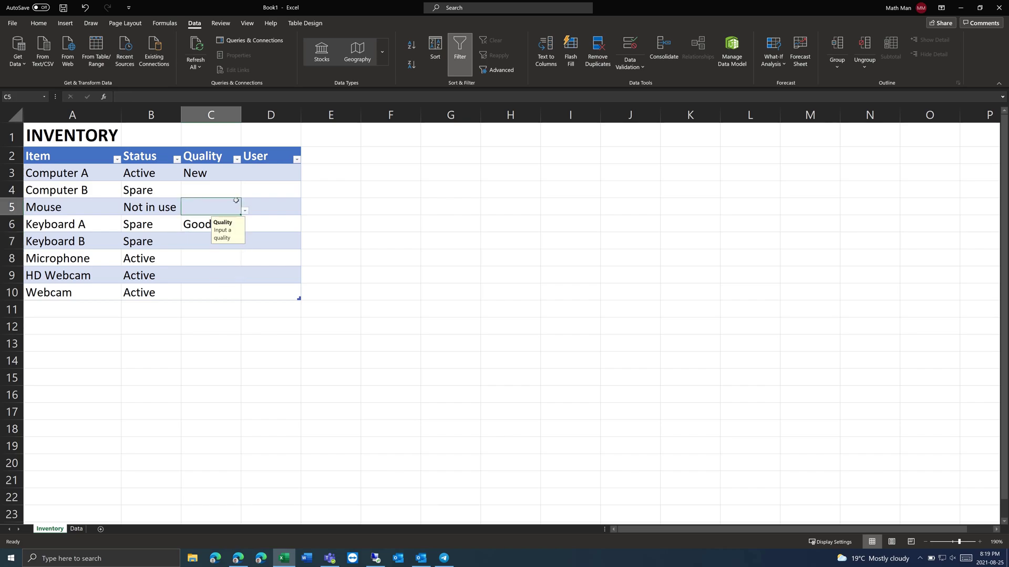
# Clear all validation rules from Quality cells C3:C10.
pyautogui.moveTo(221, 174); pyautogui.dragTo(220, 283)
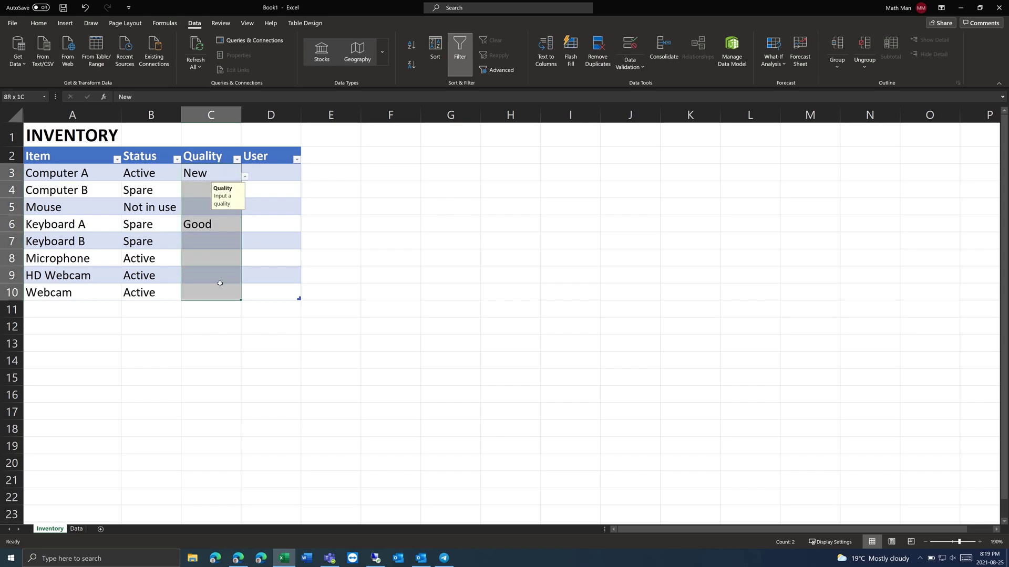
pyautogui.click(630, 48)
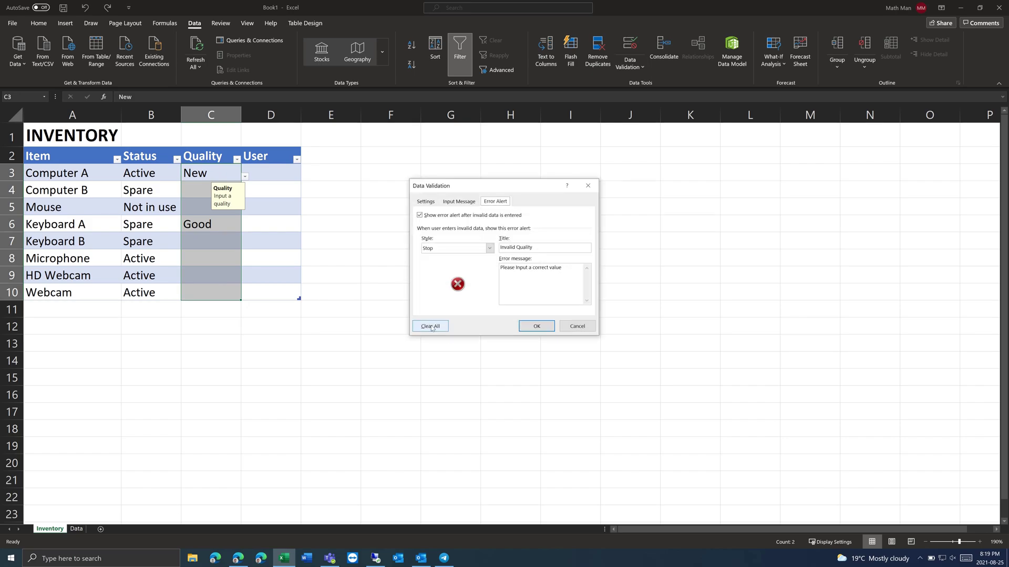
pyautogui.click(429, 326)
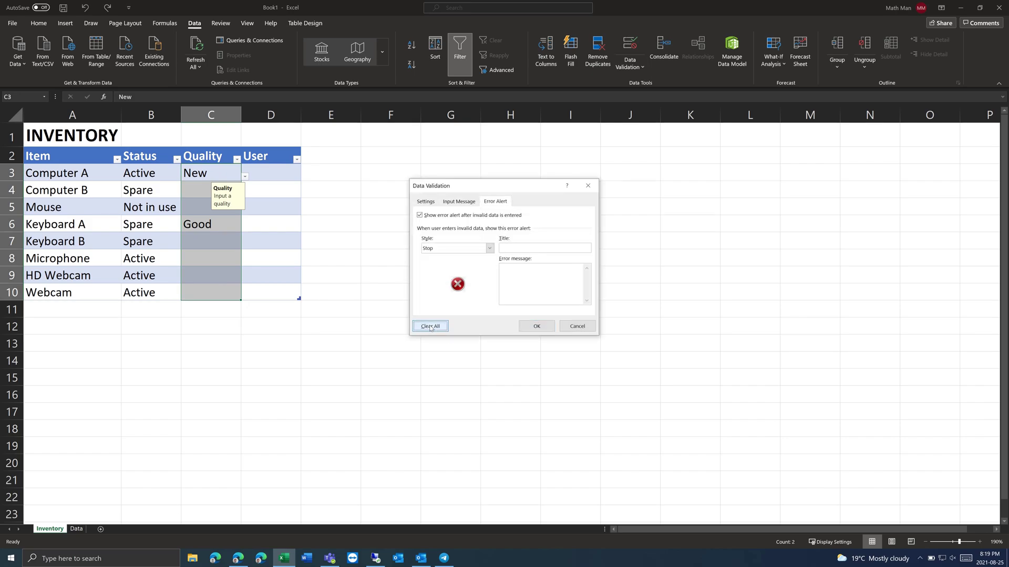
pyautogui.click(537, 327)
# Enter test in Microphone's Quality cell C8.
pyautogui.click(228, 261)
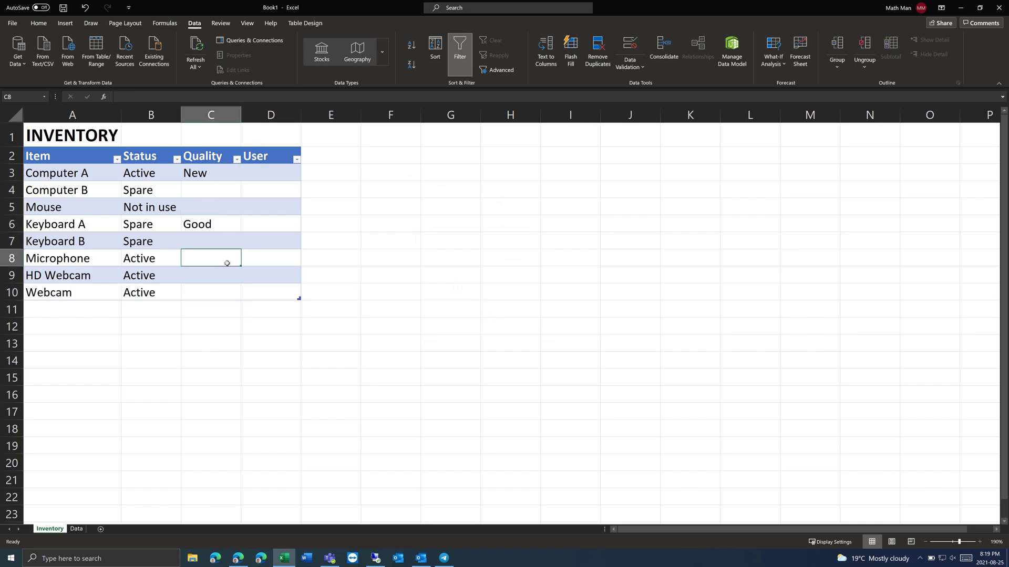
pyautogui.write('test')
pyautogui.press('Return')
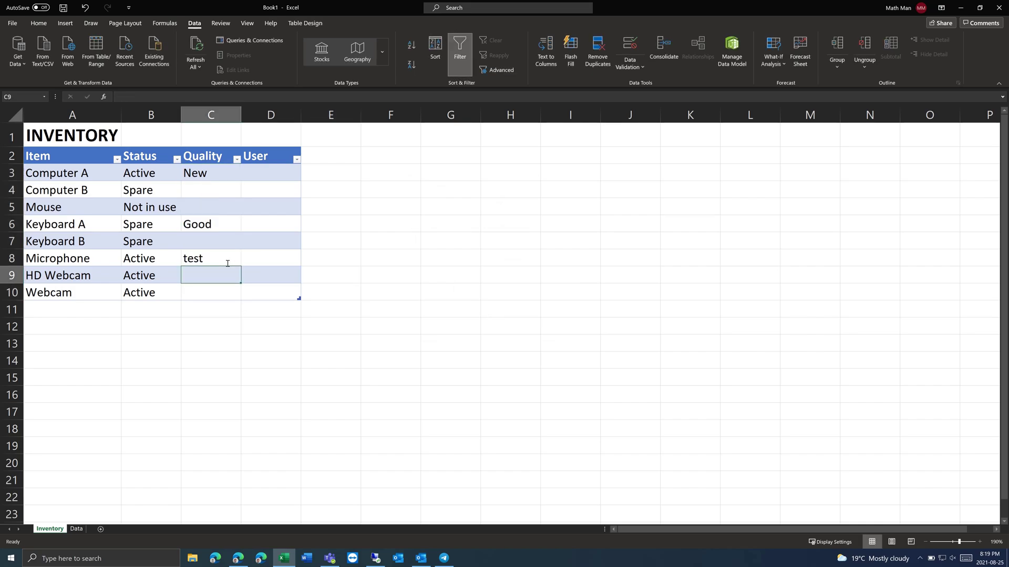